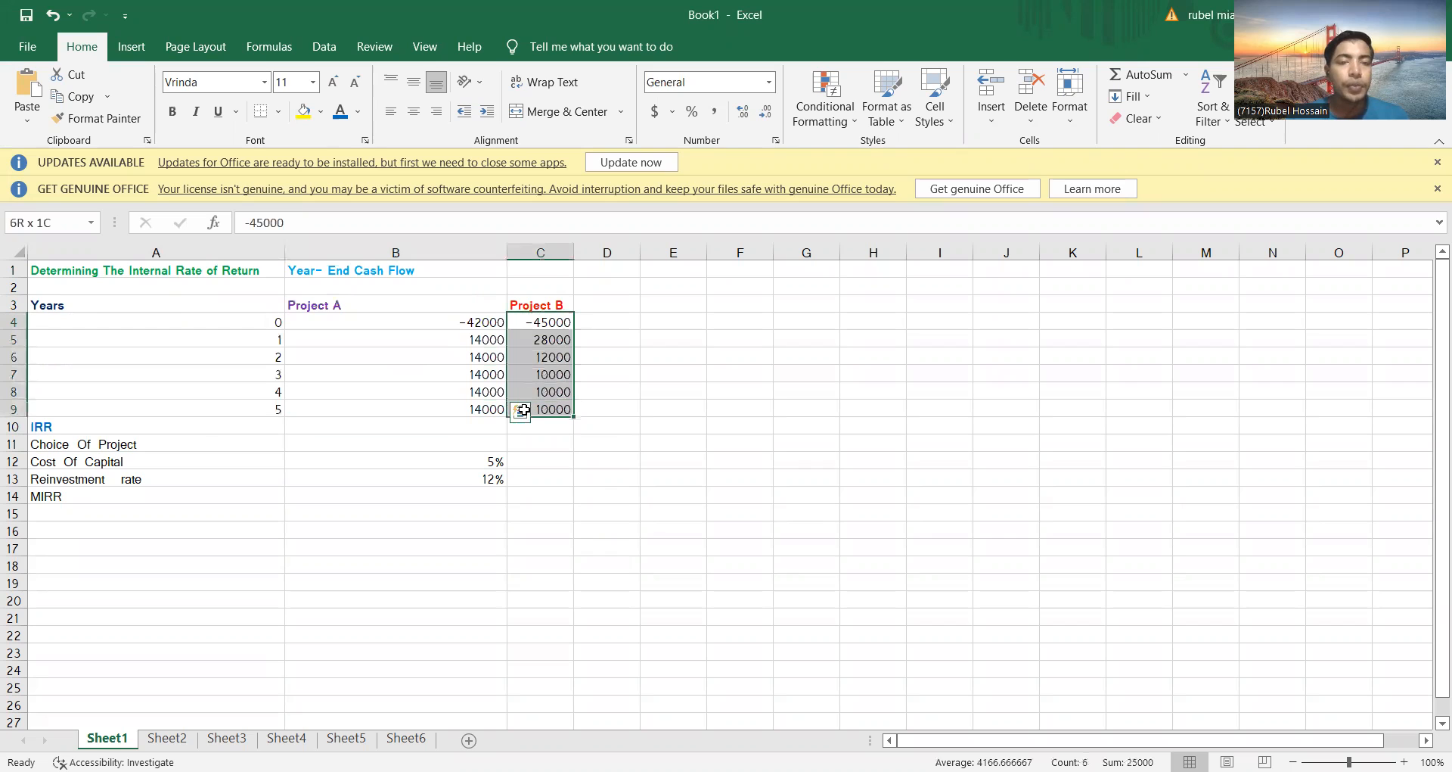
Calculate Project A's IRR in B10 with =irr(B4:B9,B12), using the cost of capital as the guess
click(195, 425)
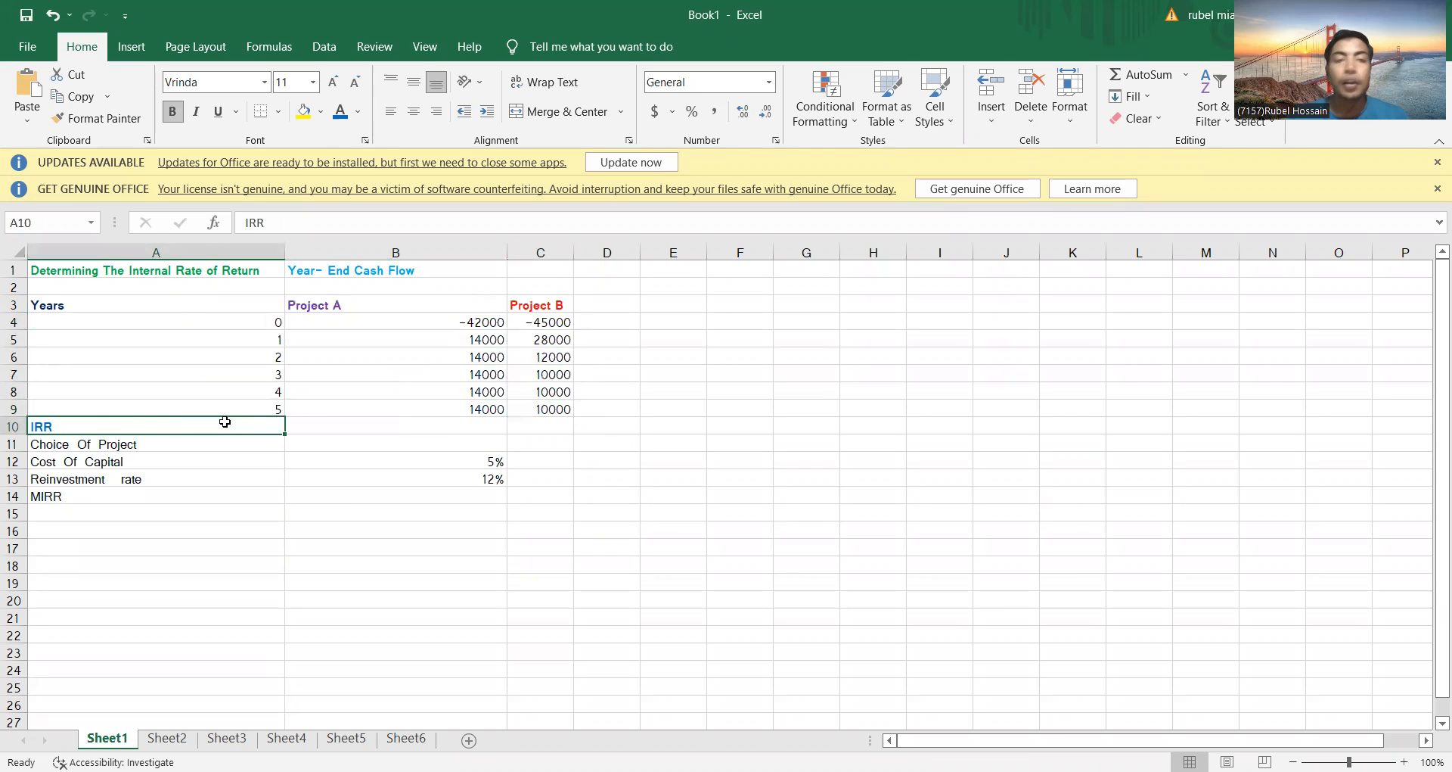
click(311, 425)
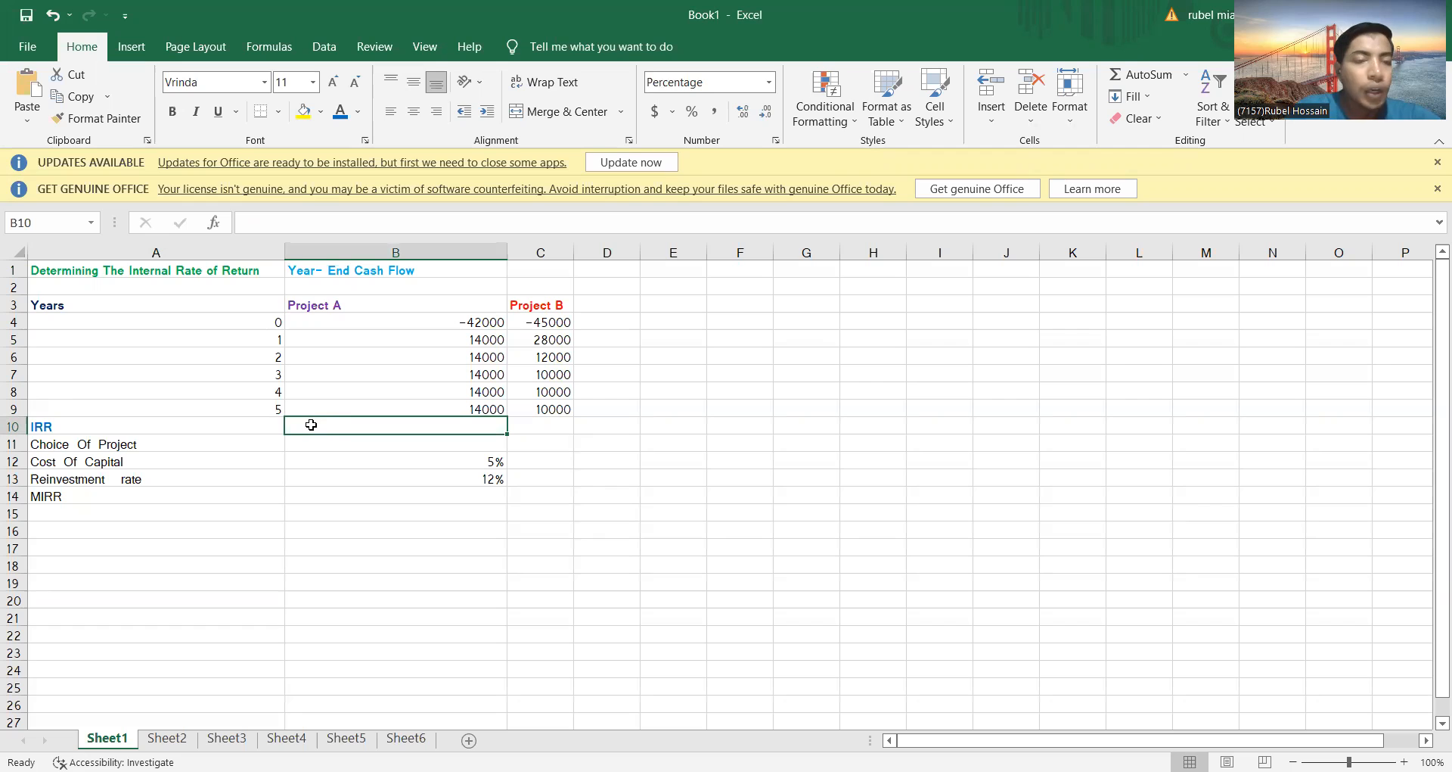
text(=)
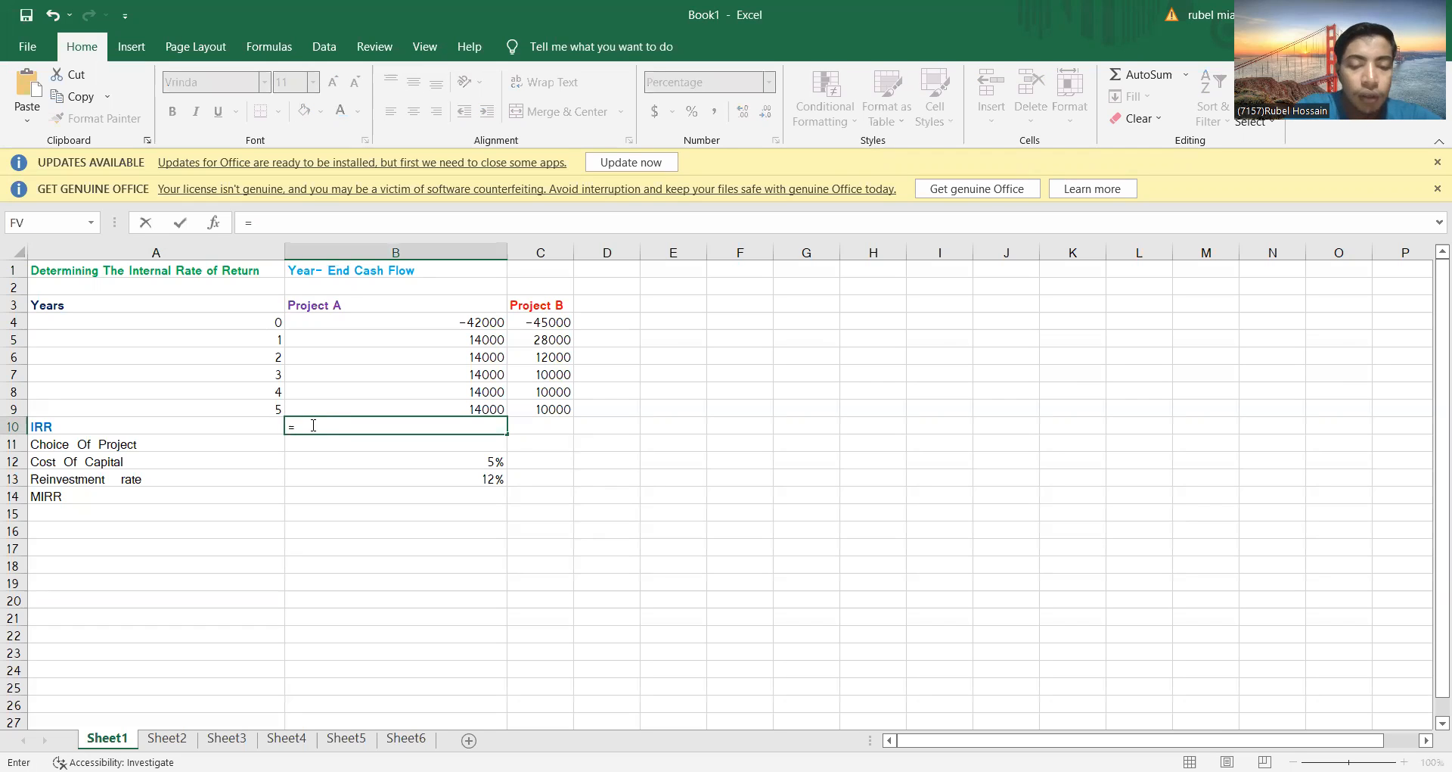
text(i)
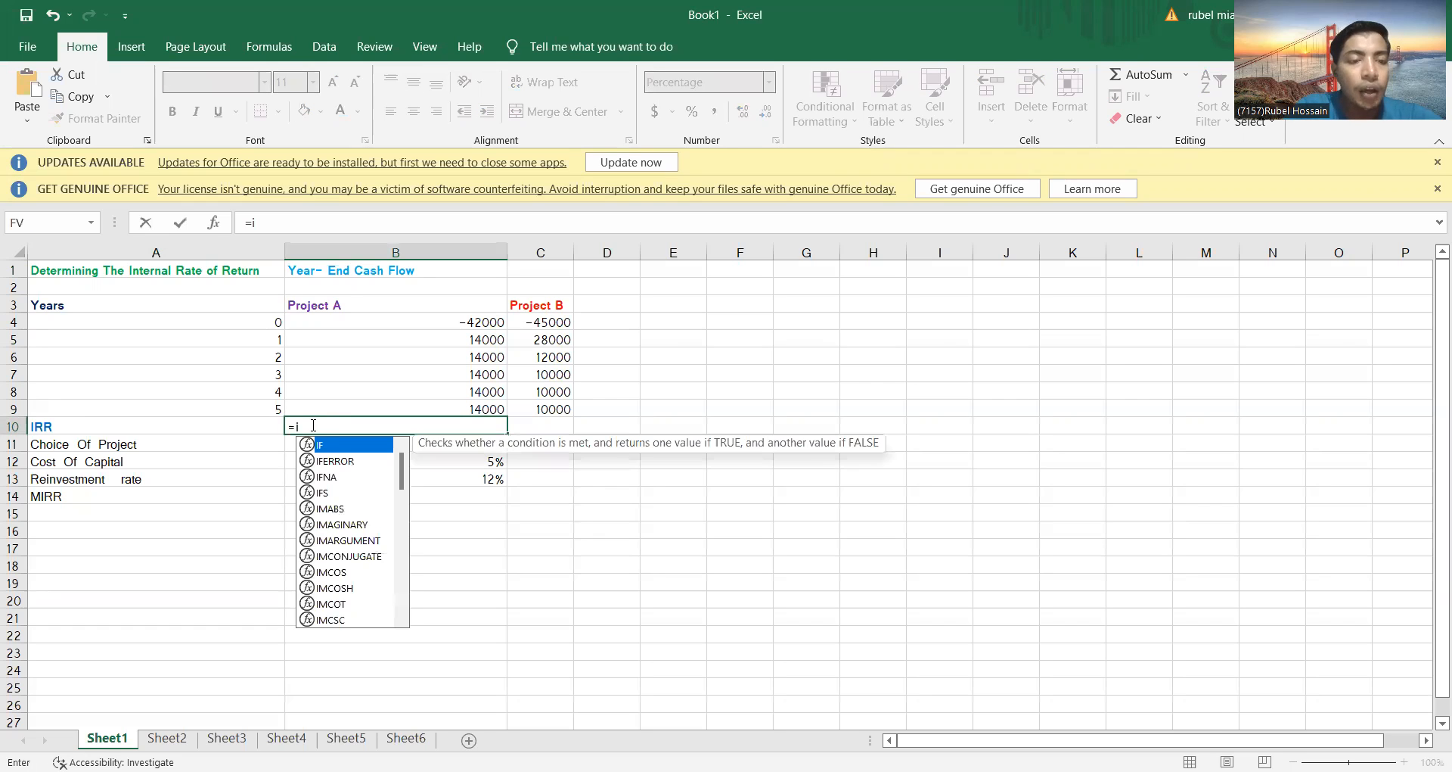
text(rr)
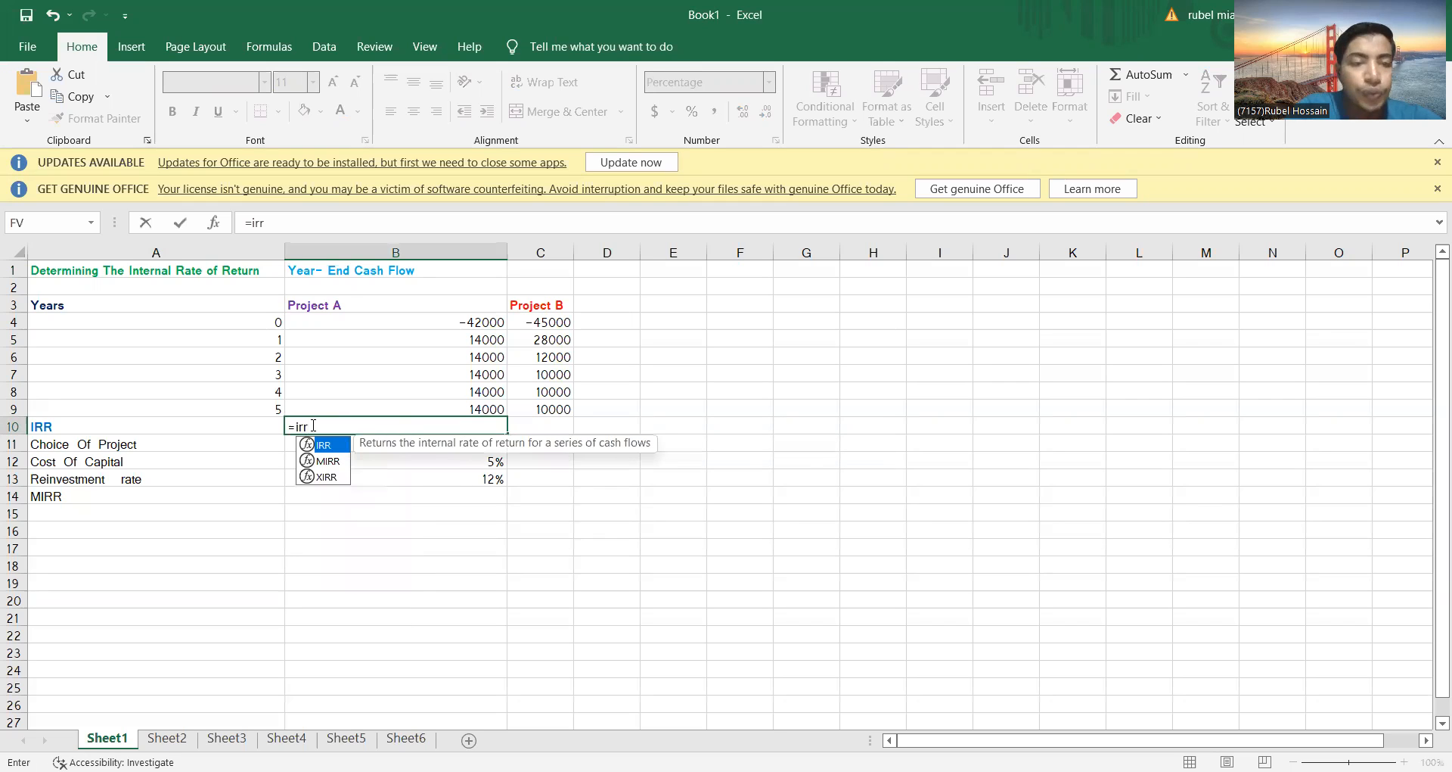
text(()
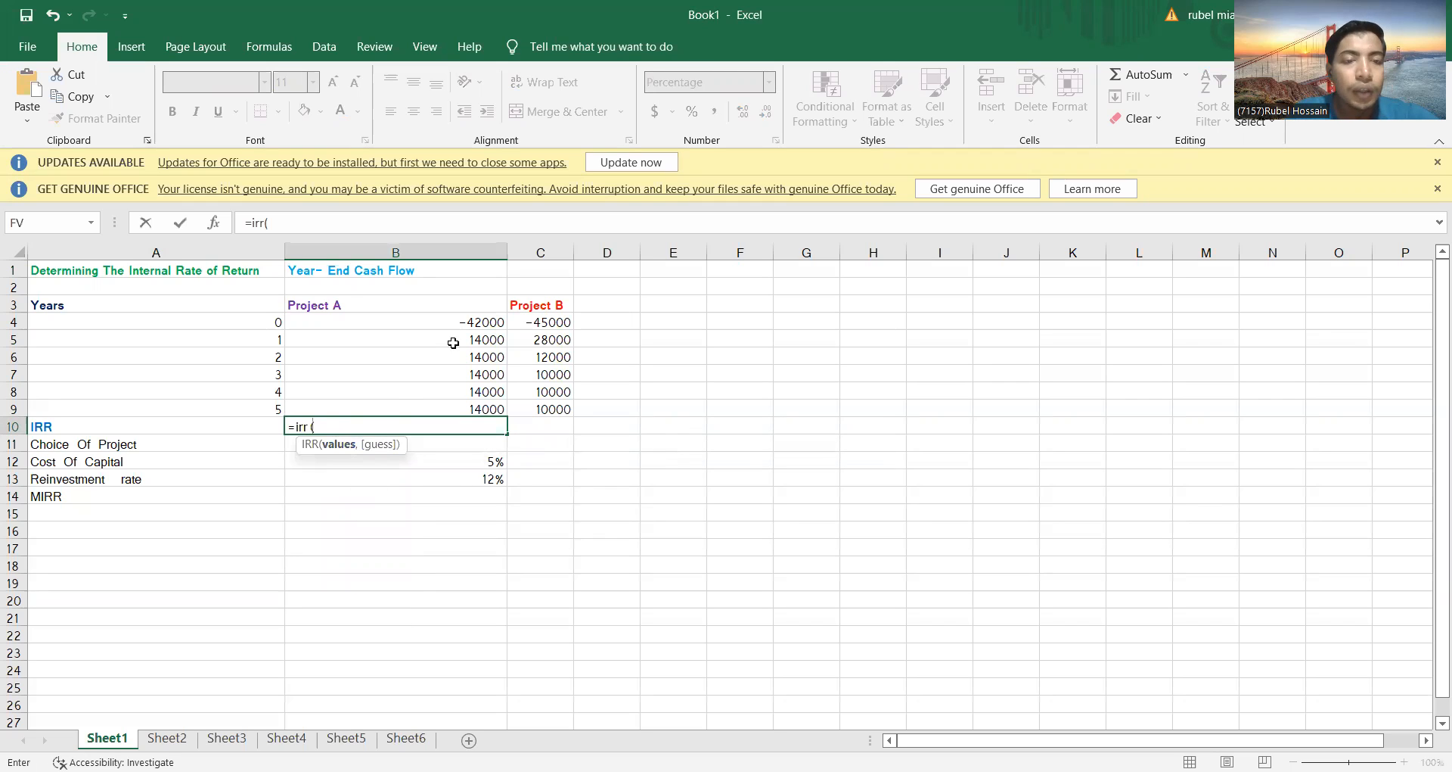
drag(453, 323, 453, 408)
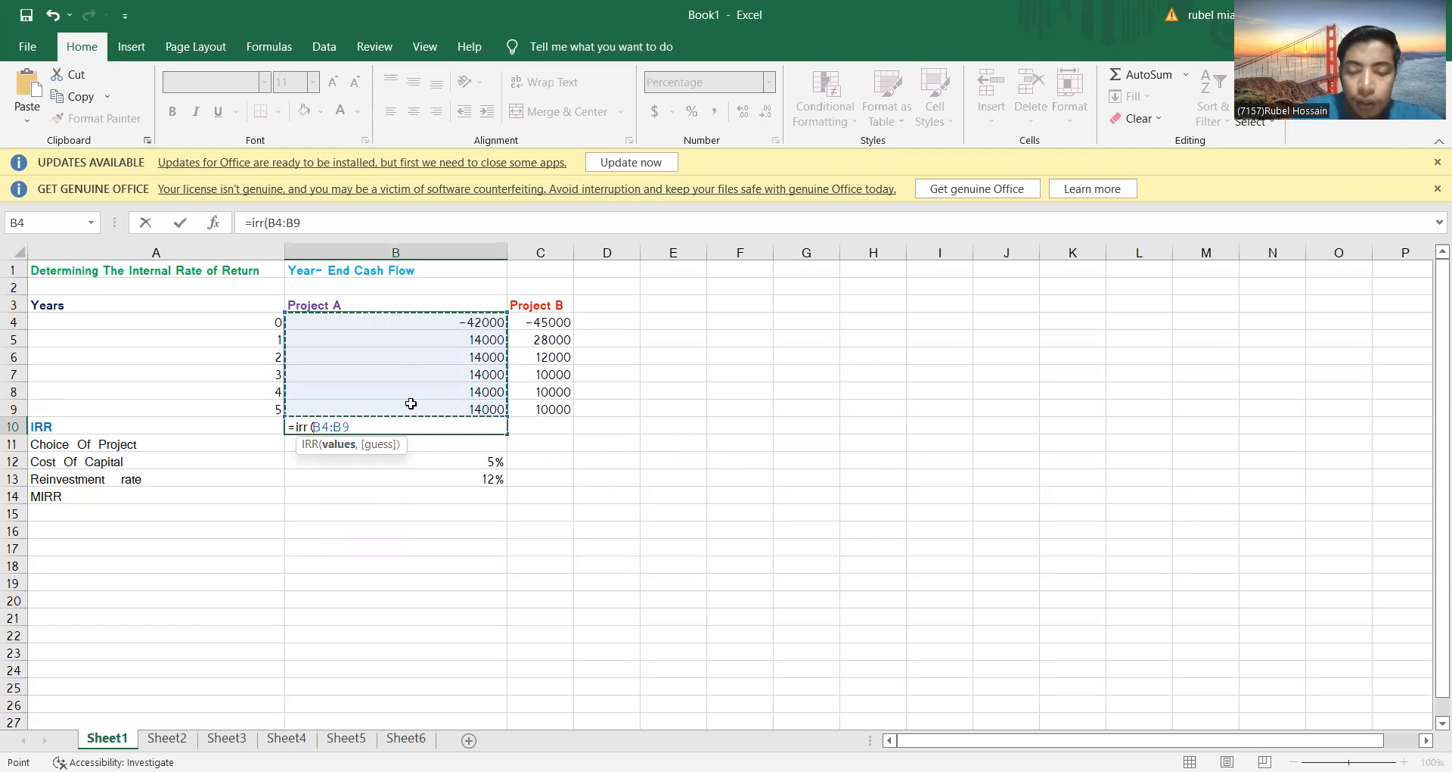
text(,)
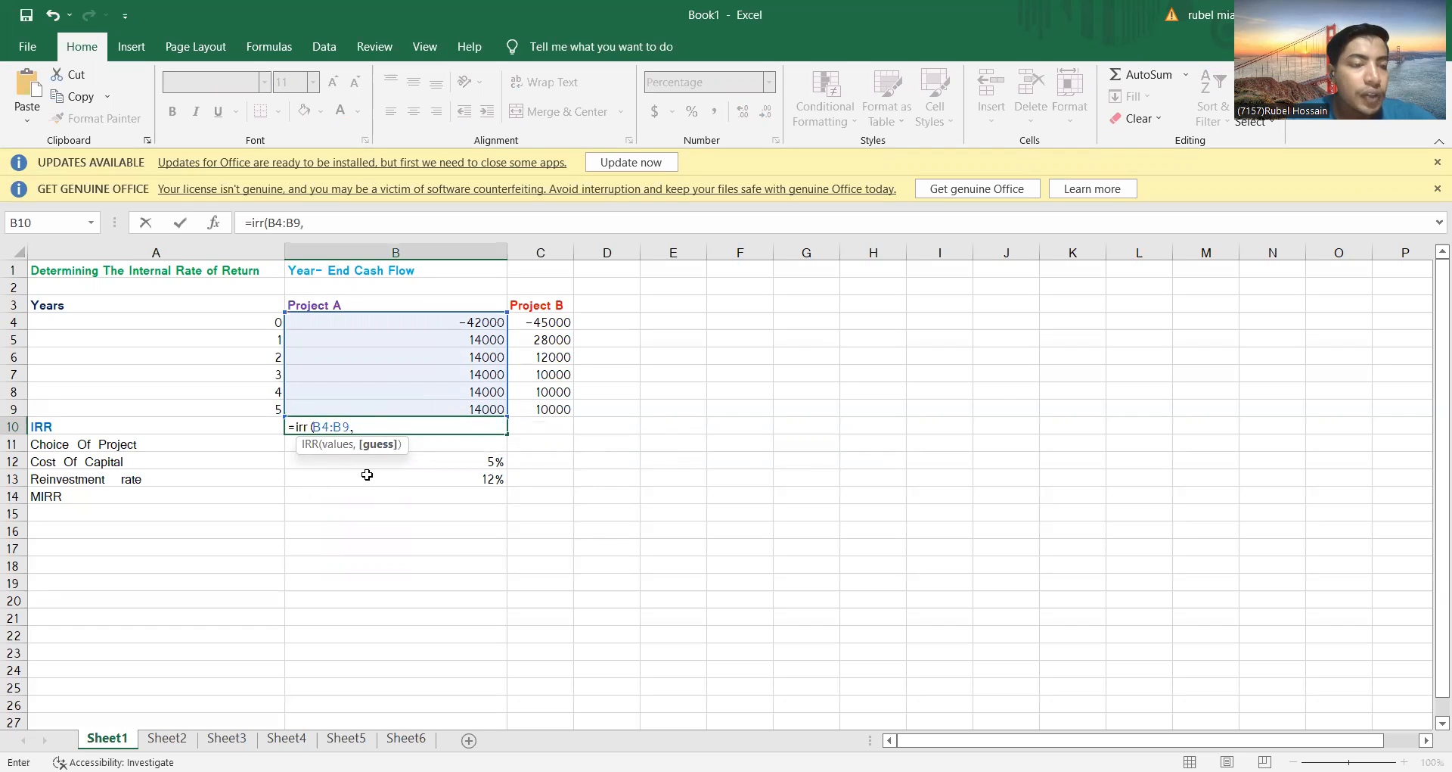
click(484, 464)
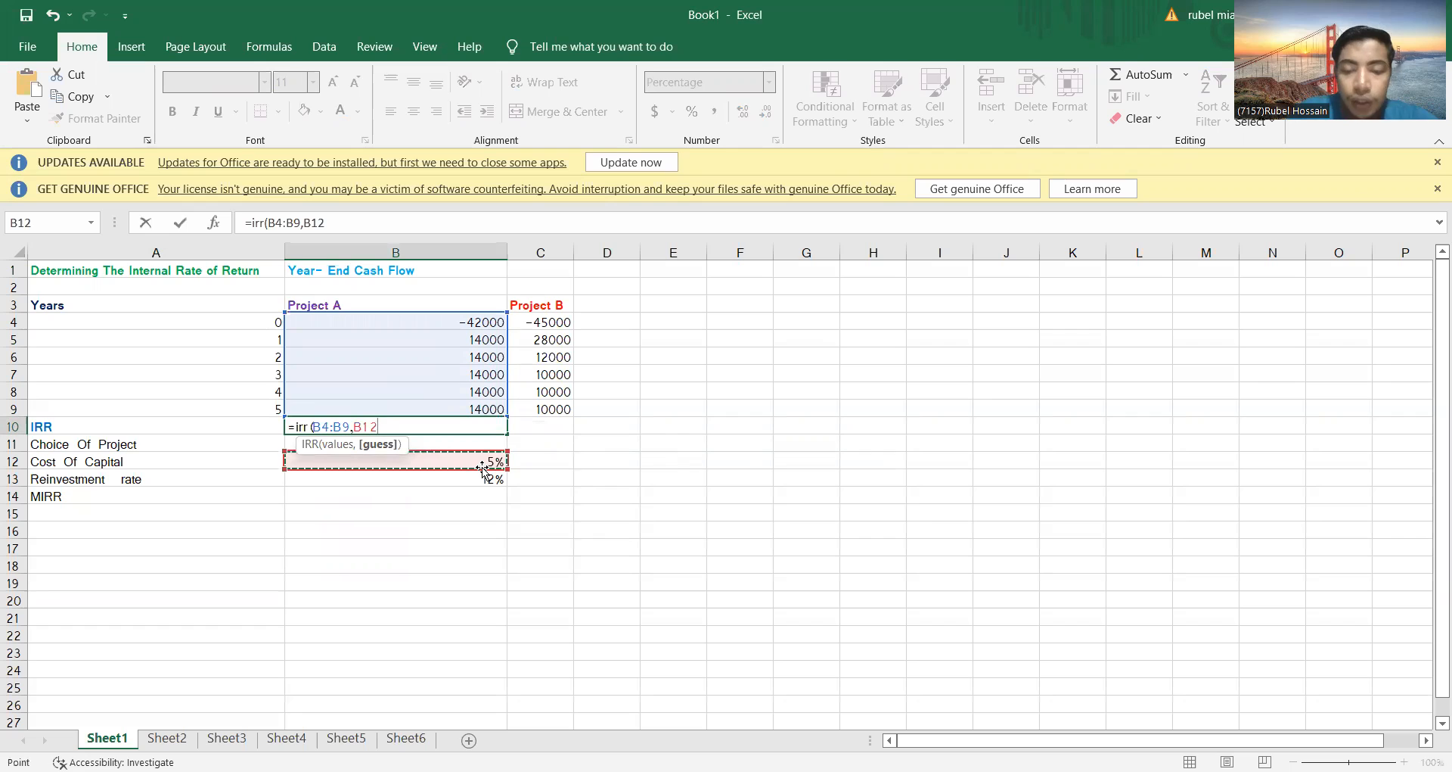
text())
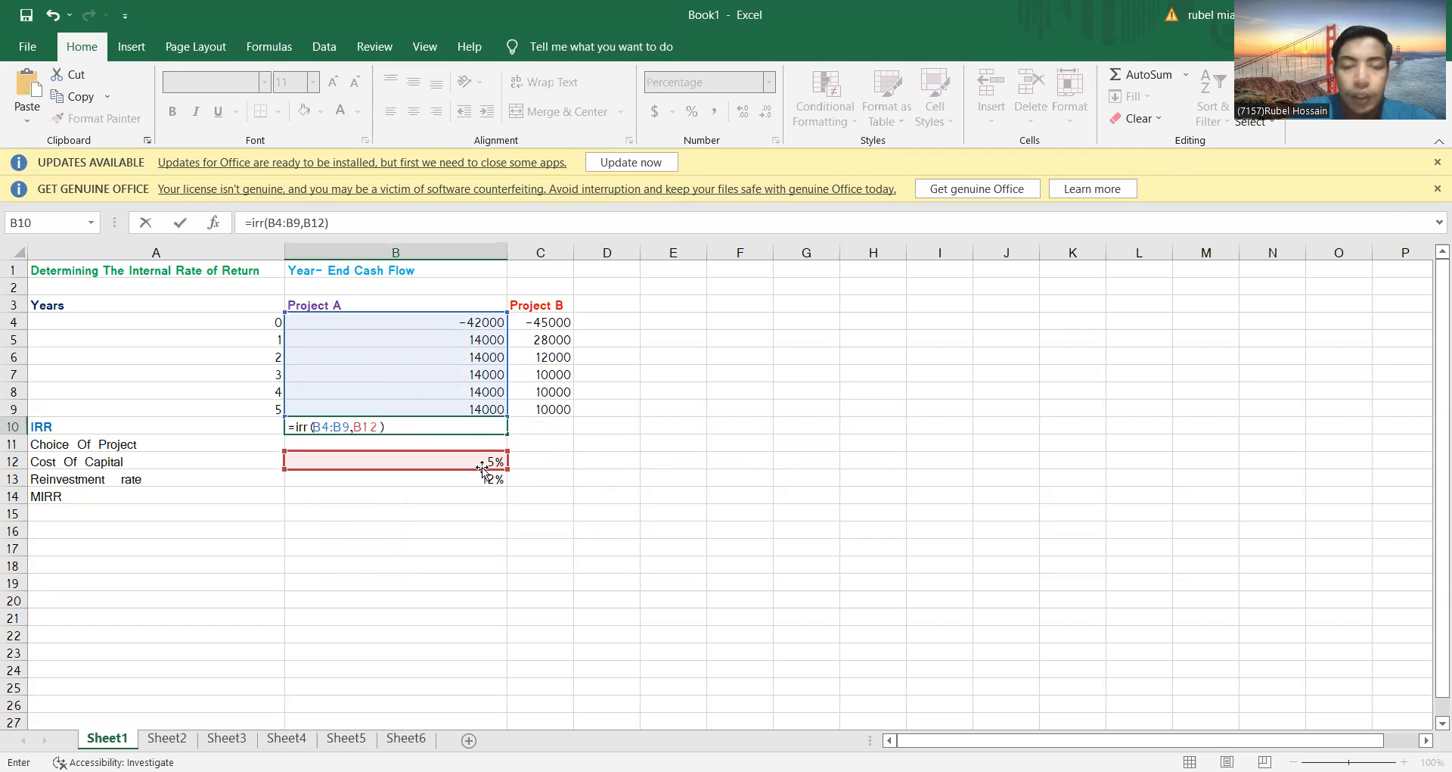
key(Return)
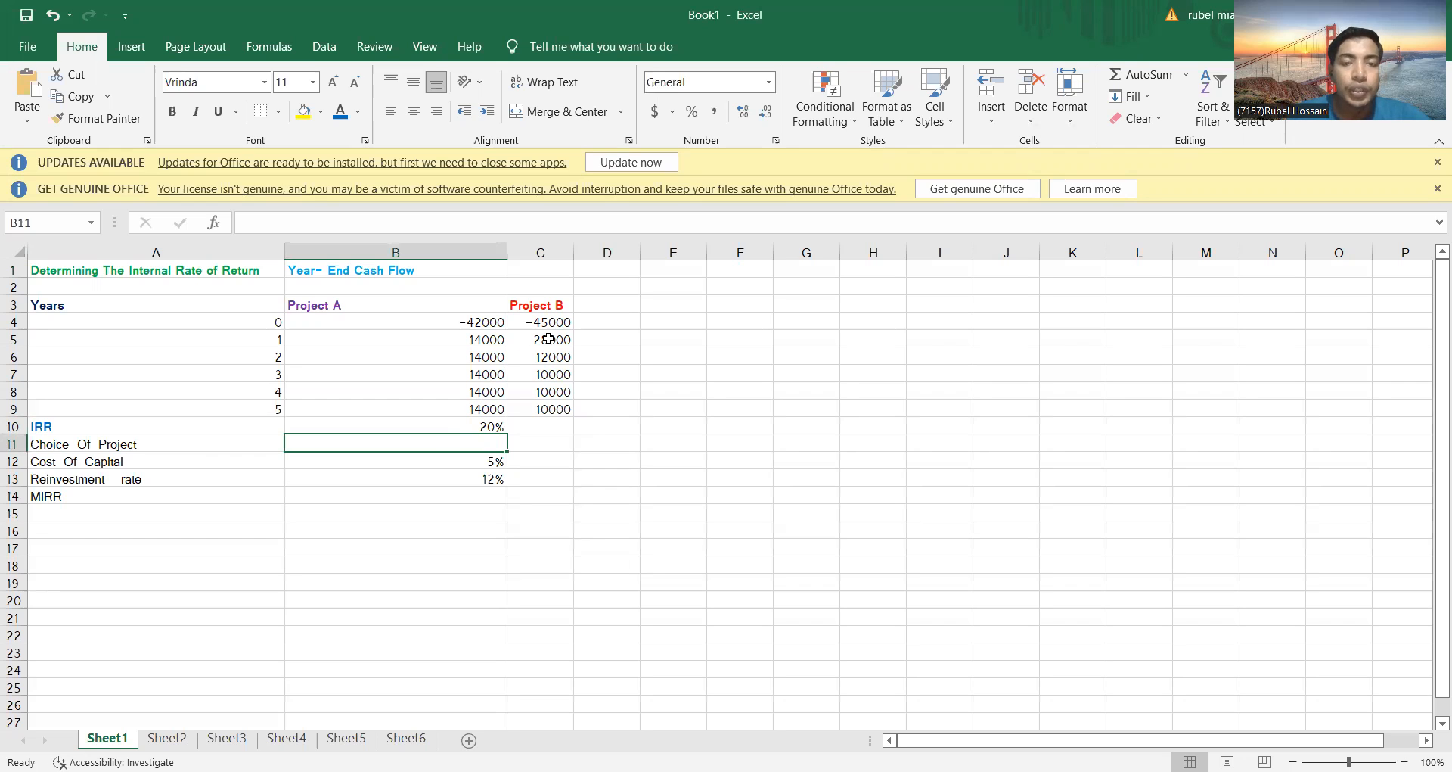
Calculate Project B's IRR in C10 with =irr(C4:C9,B12), using the cost of capital as the guess
click(540, 425)
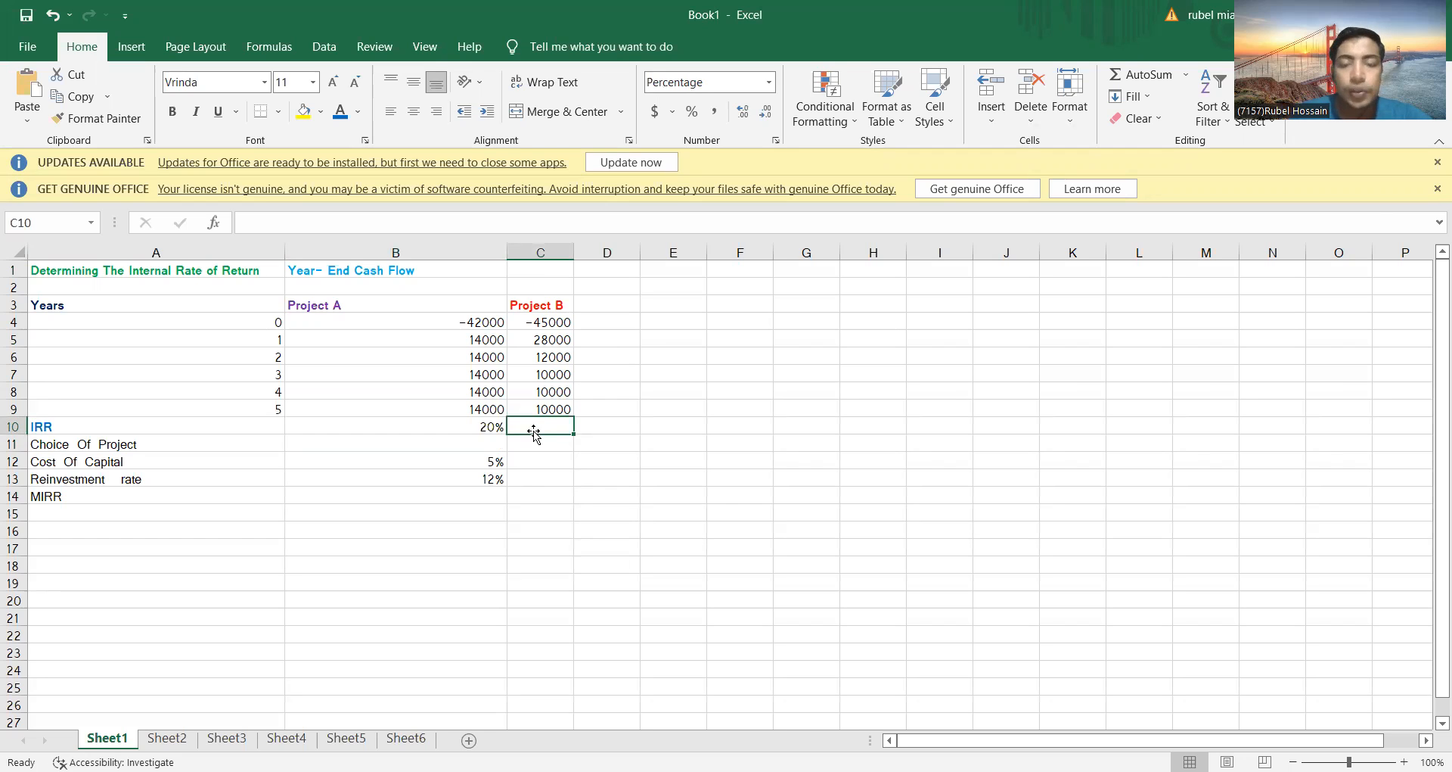
text(=)
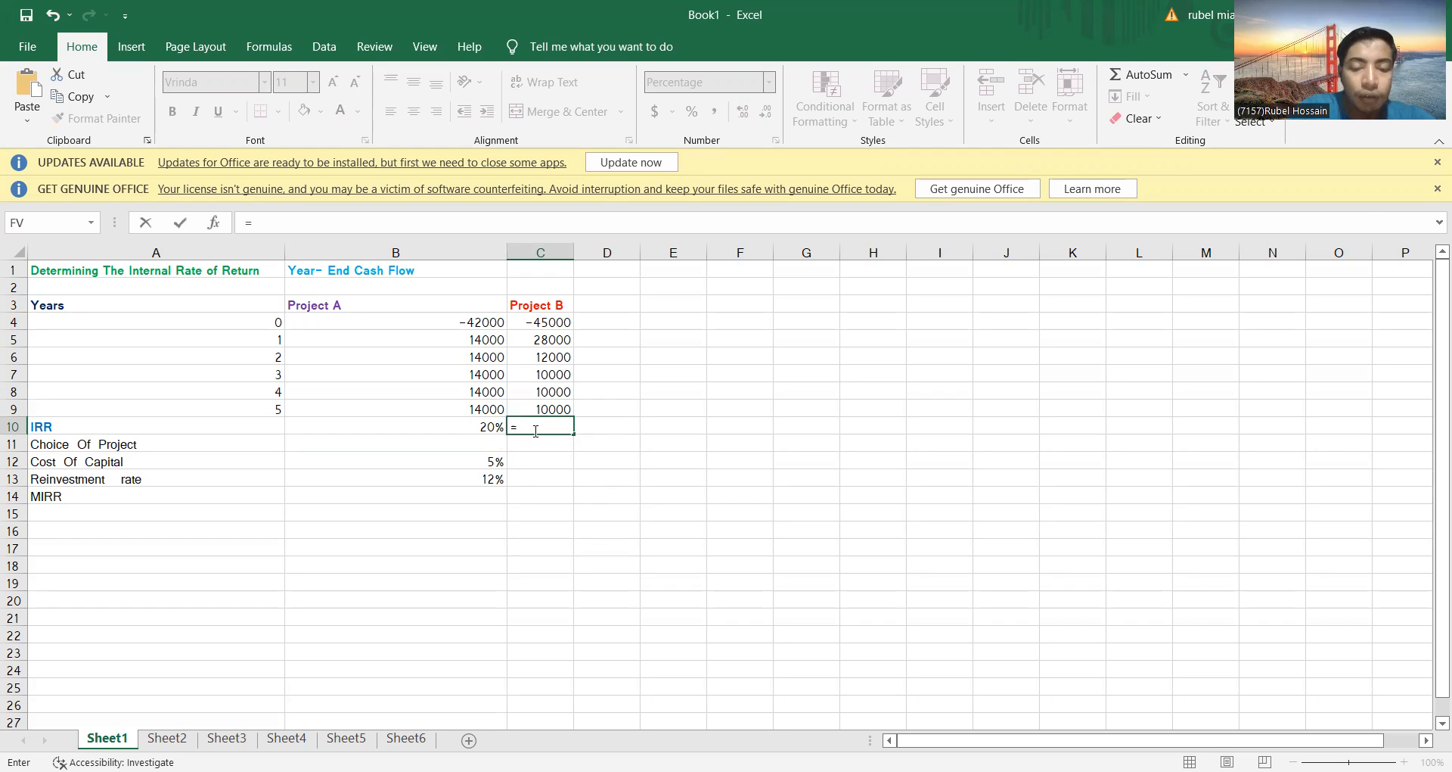
text(irr)
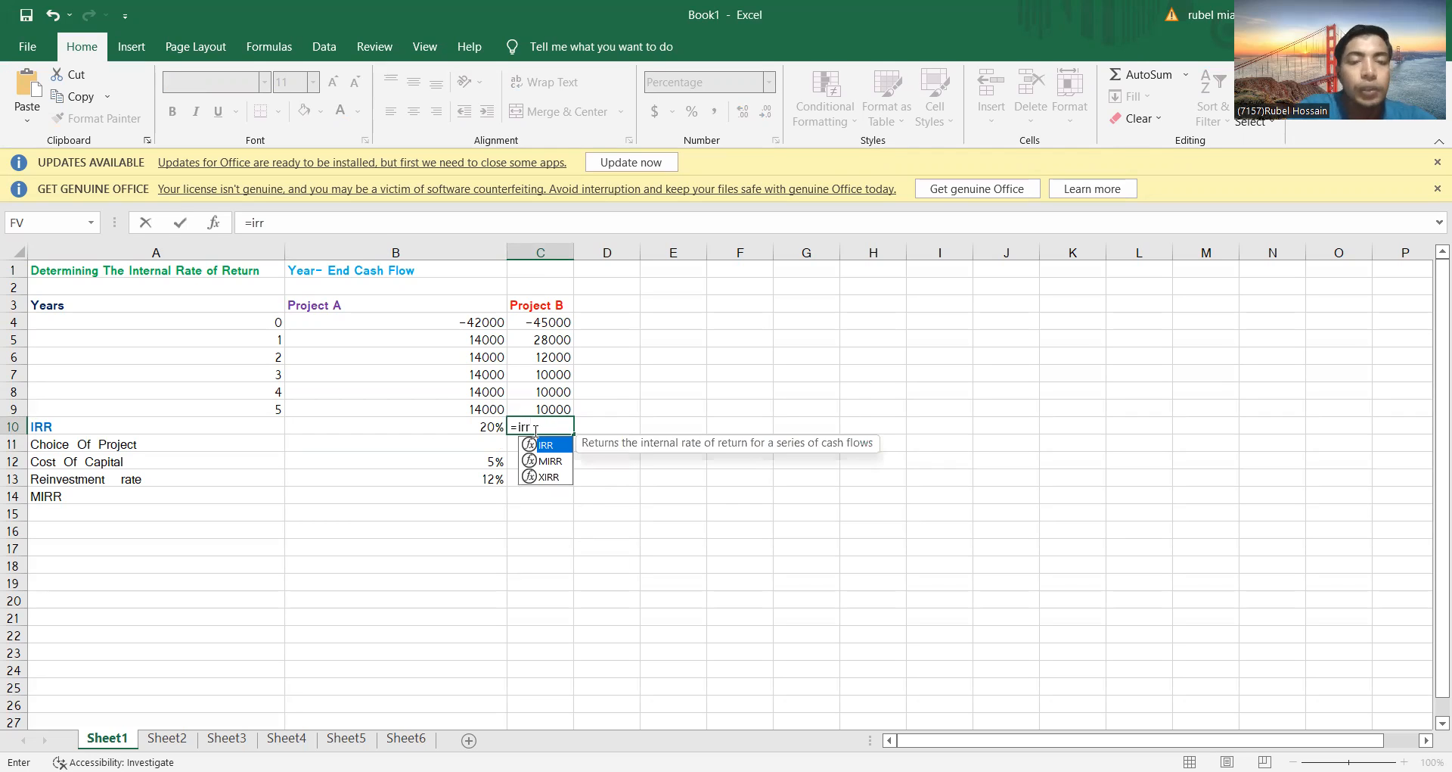
text(()
drag(540, 323, 556, 406)
text(,)
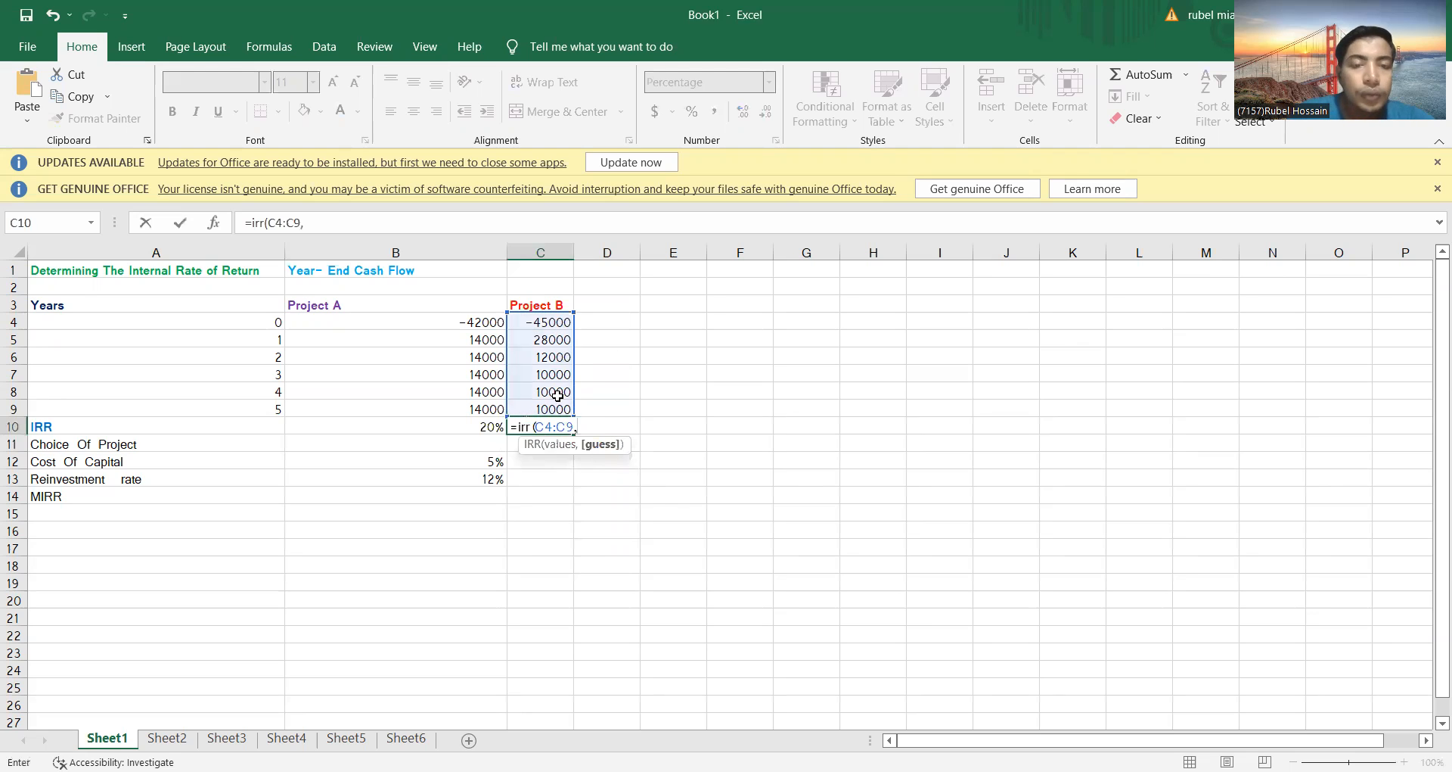
click(495, 465)
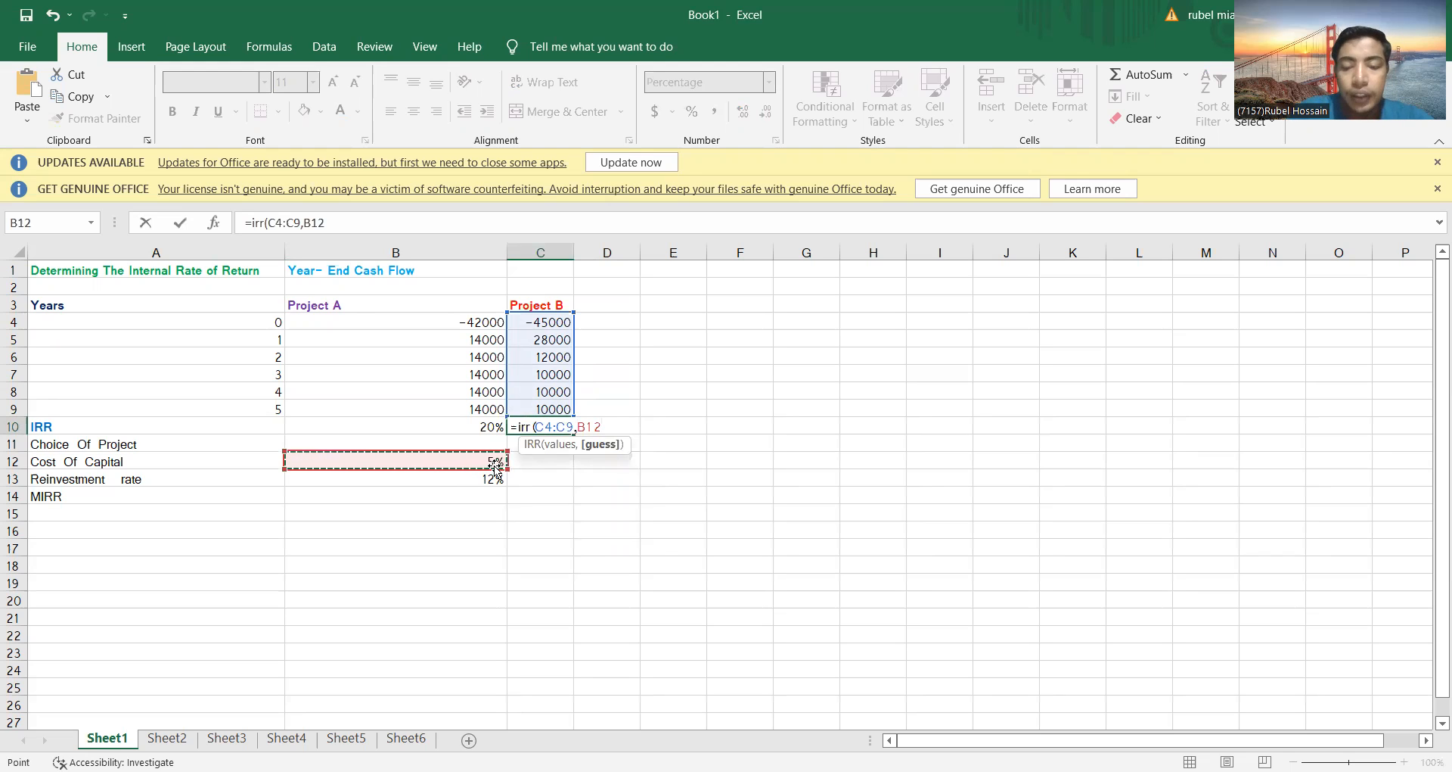
text())
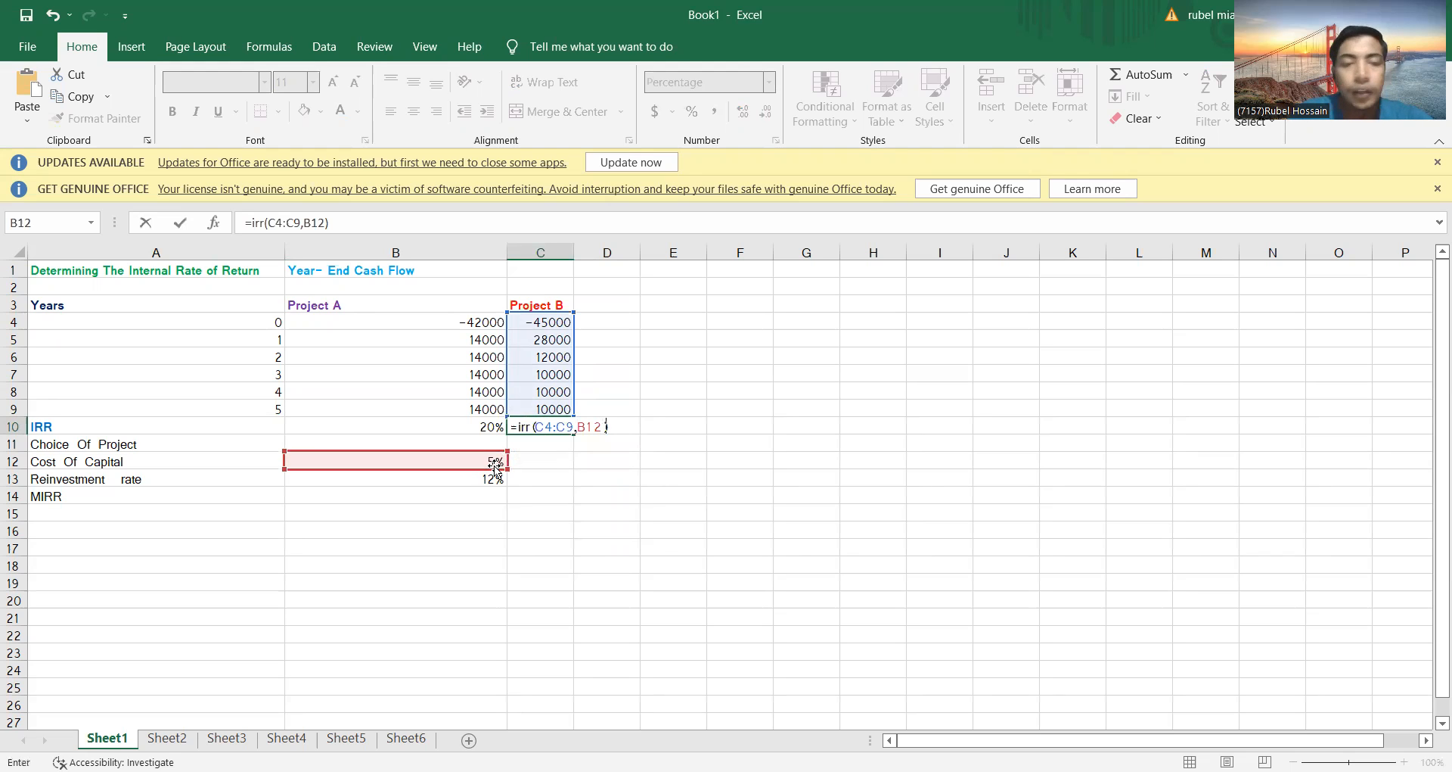
key(Return)
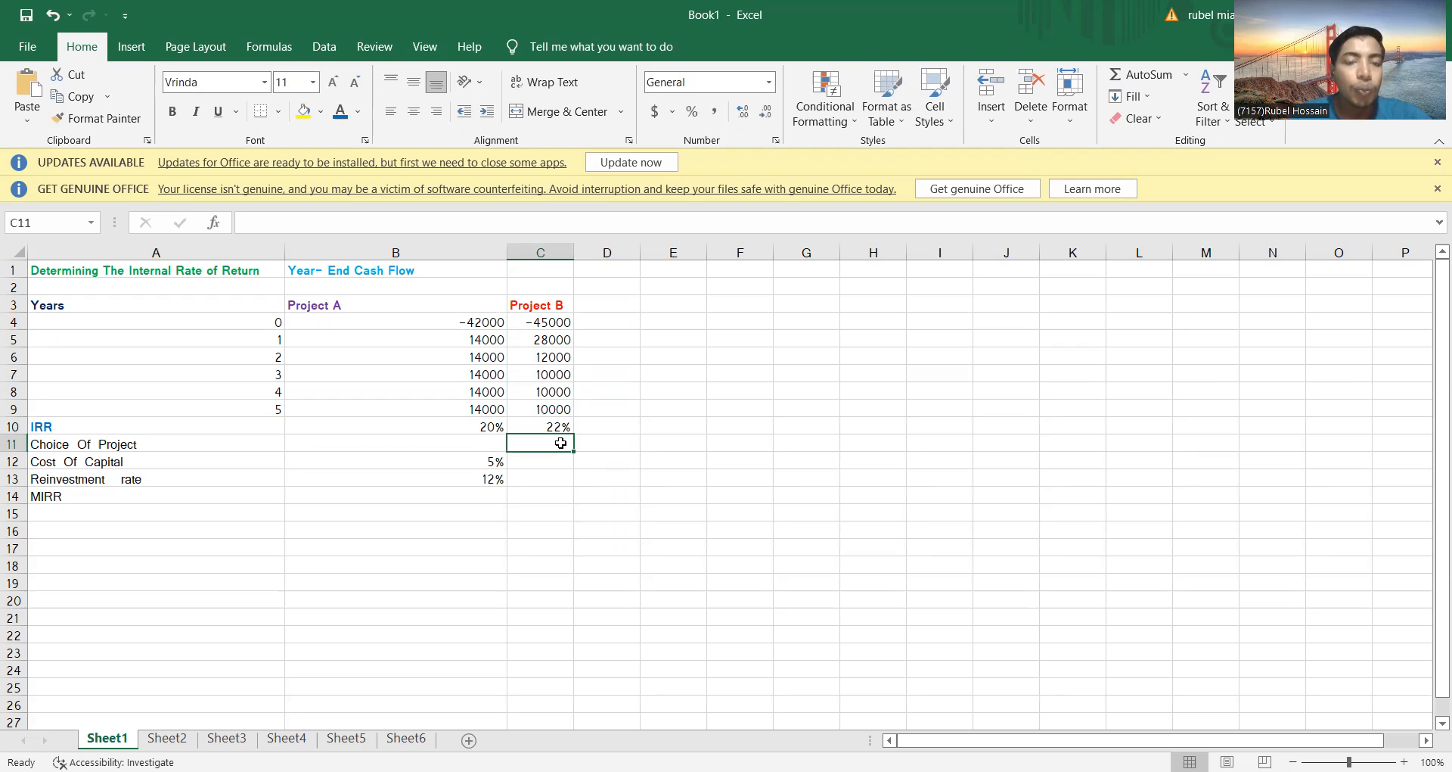
Calculate Project A's MIRR in B14 with =mirr(B4:B9,B10,B13), taking the IRR as finance rate and B13 as reinvestment rate
scroll(306, 458, down, 1)
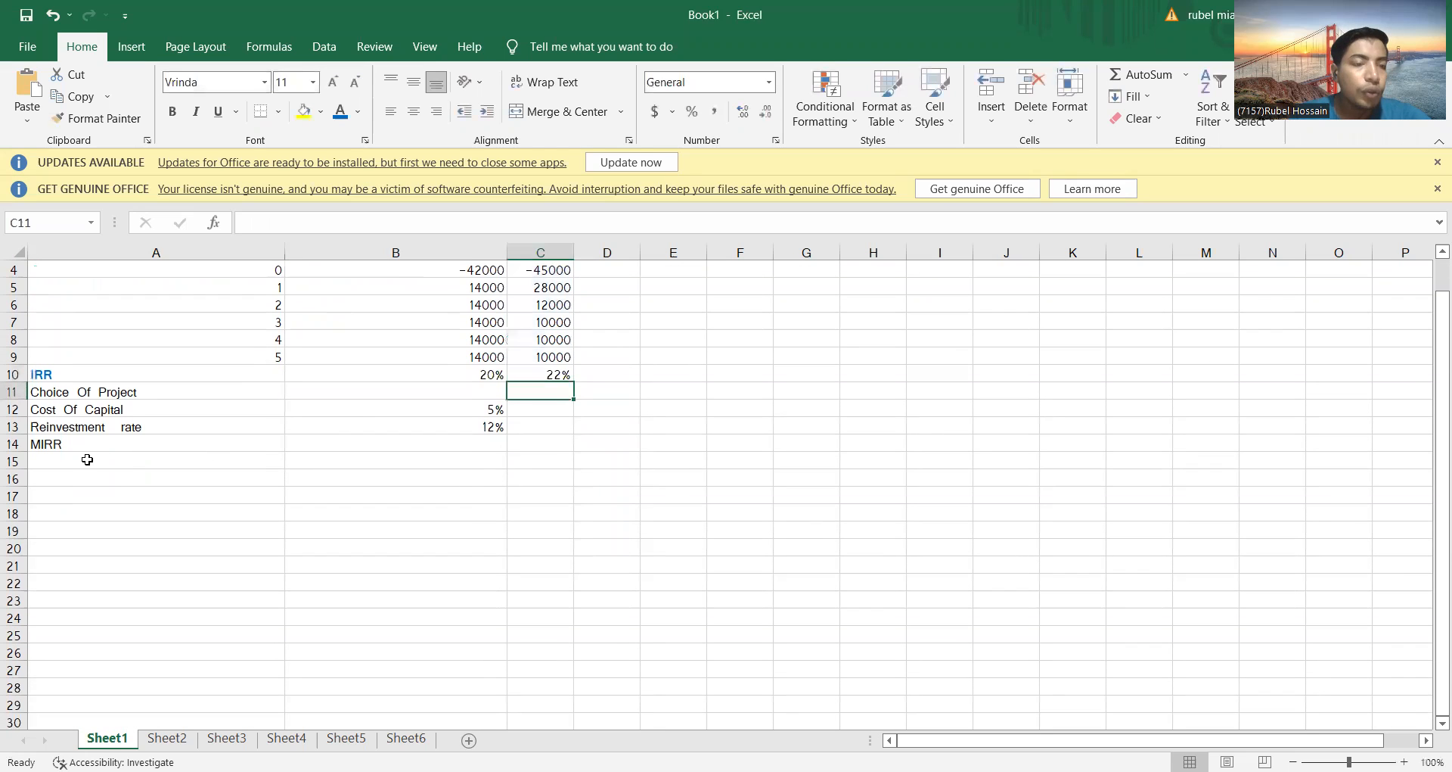
click(121, 446)
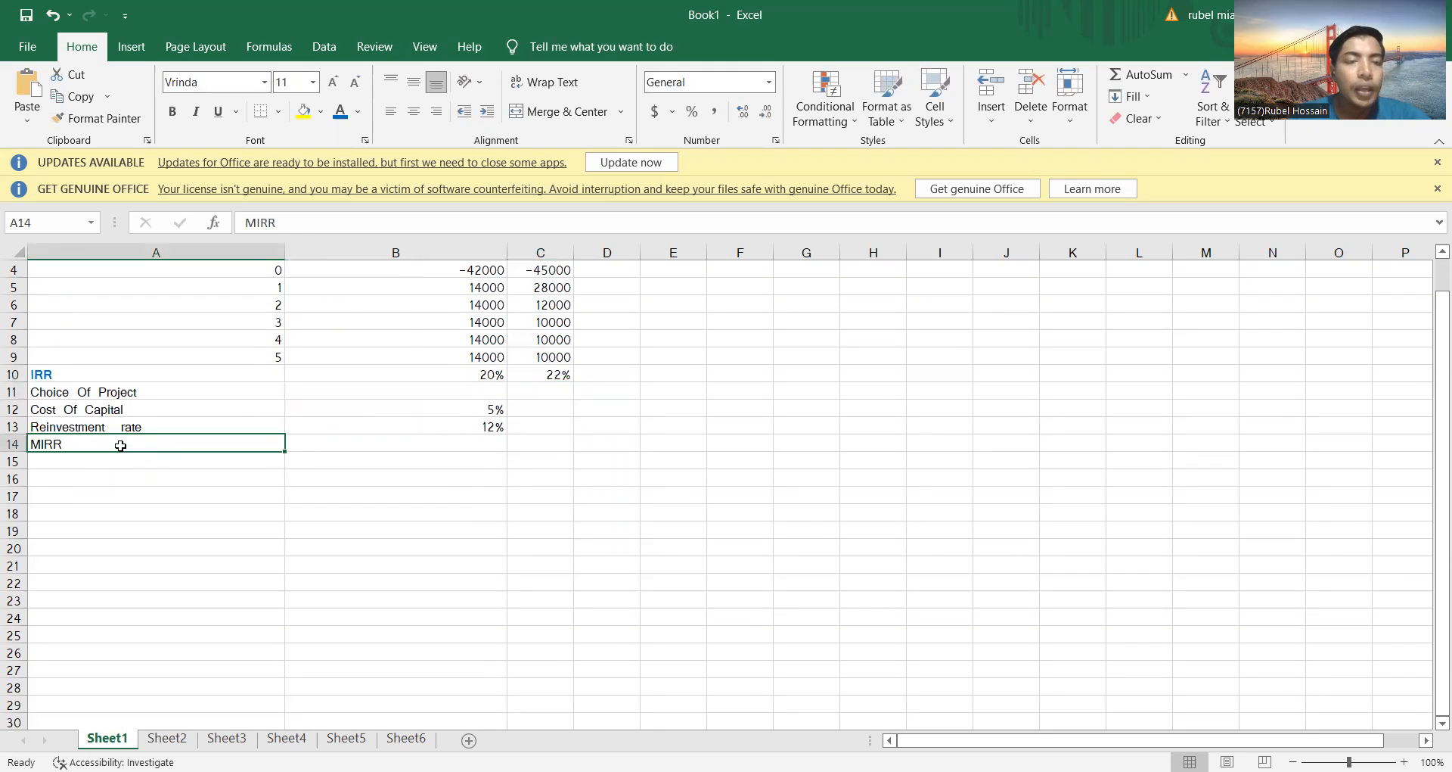
click(297, 442)
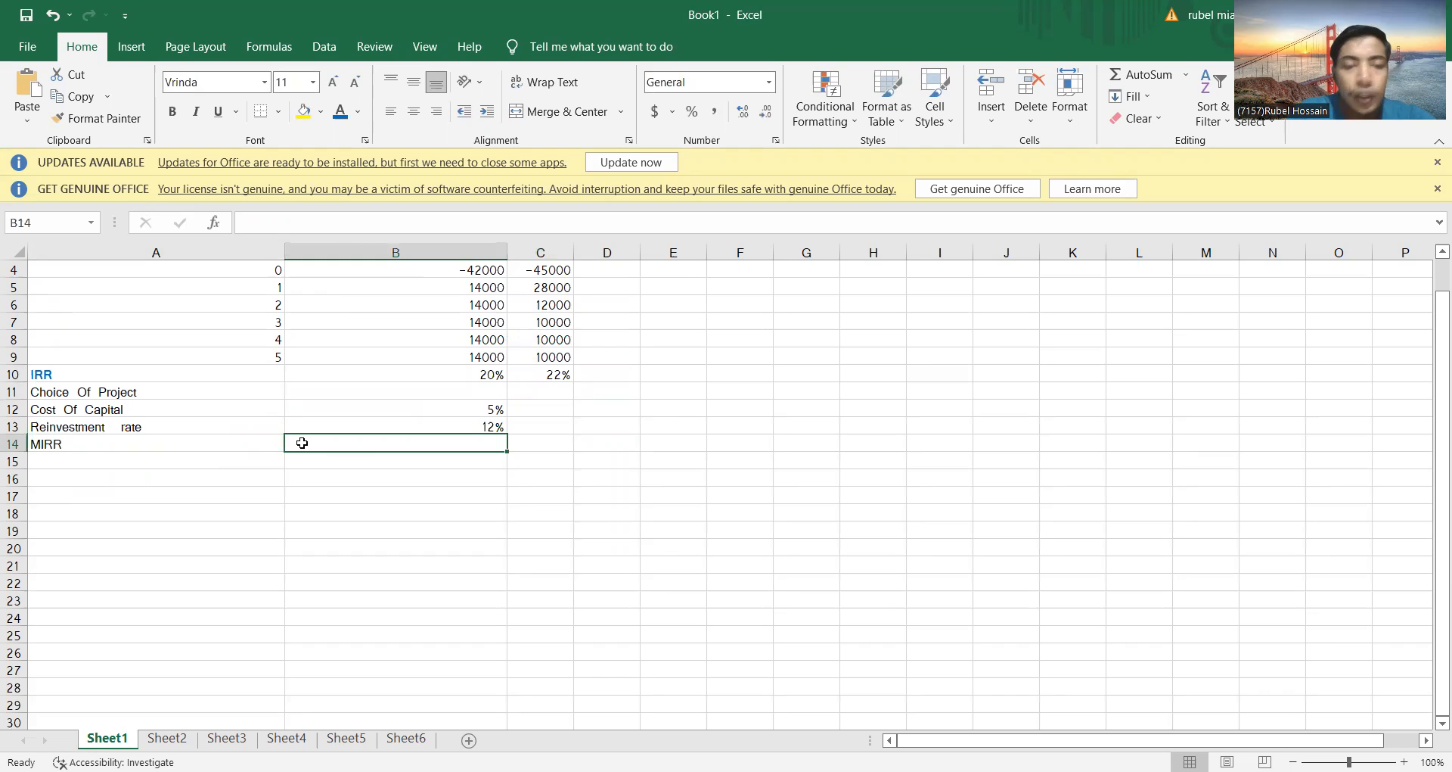
text(=)
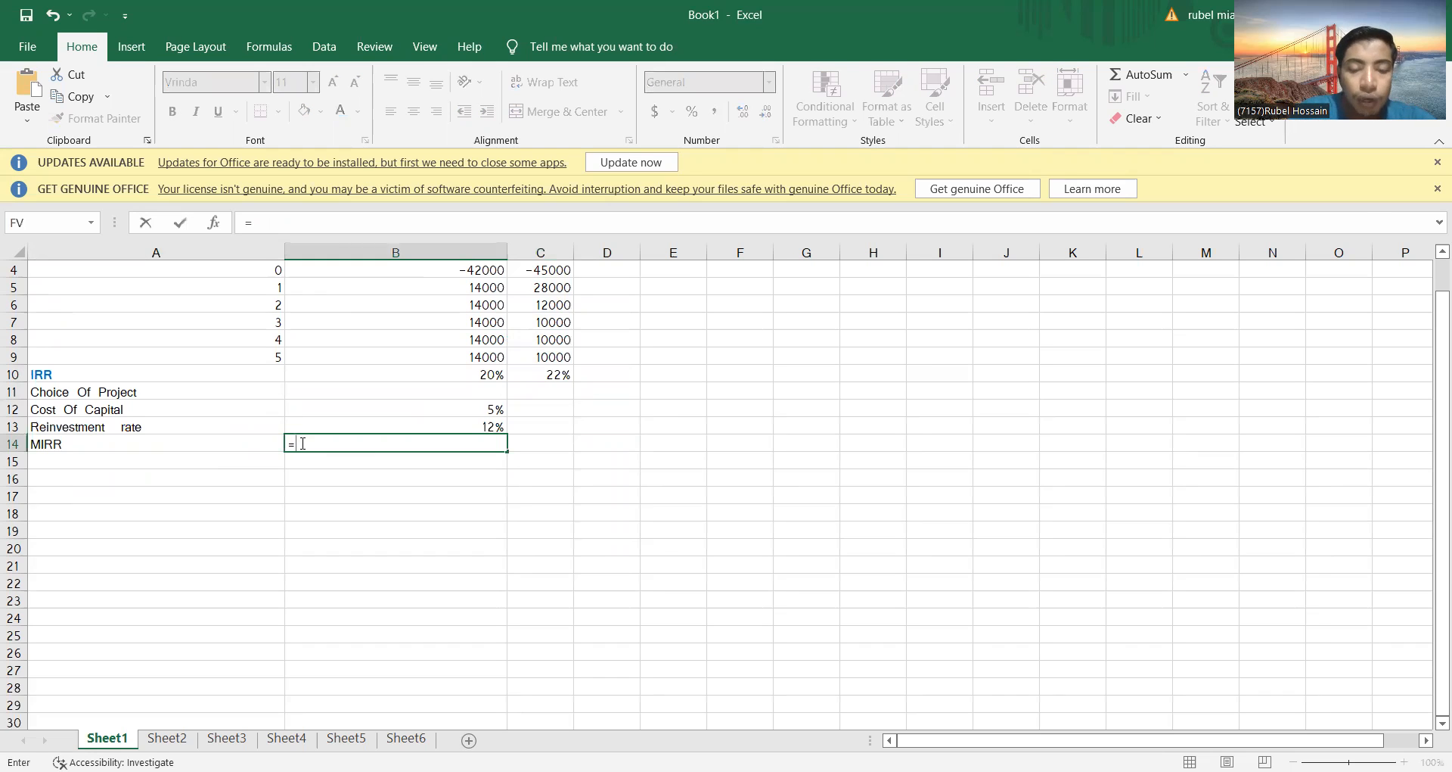
text(m)
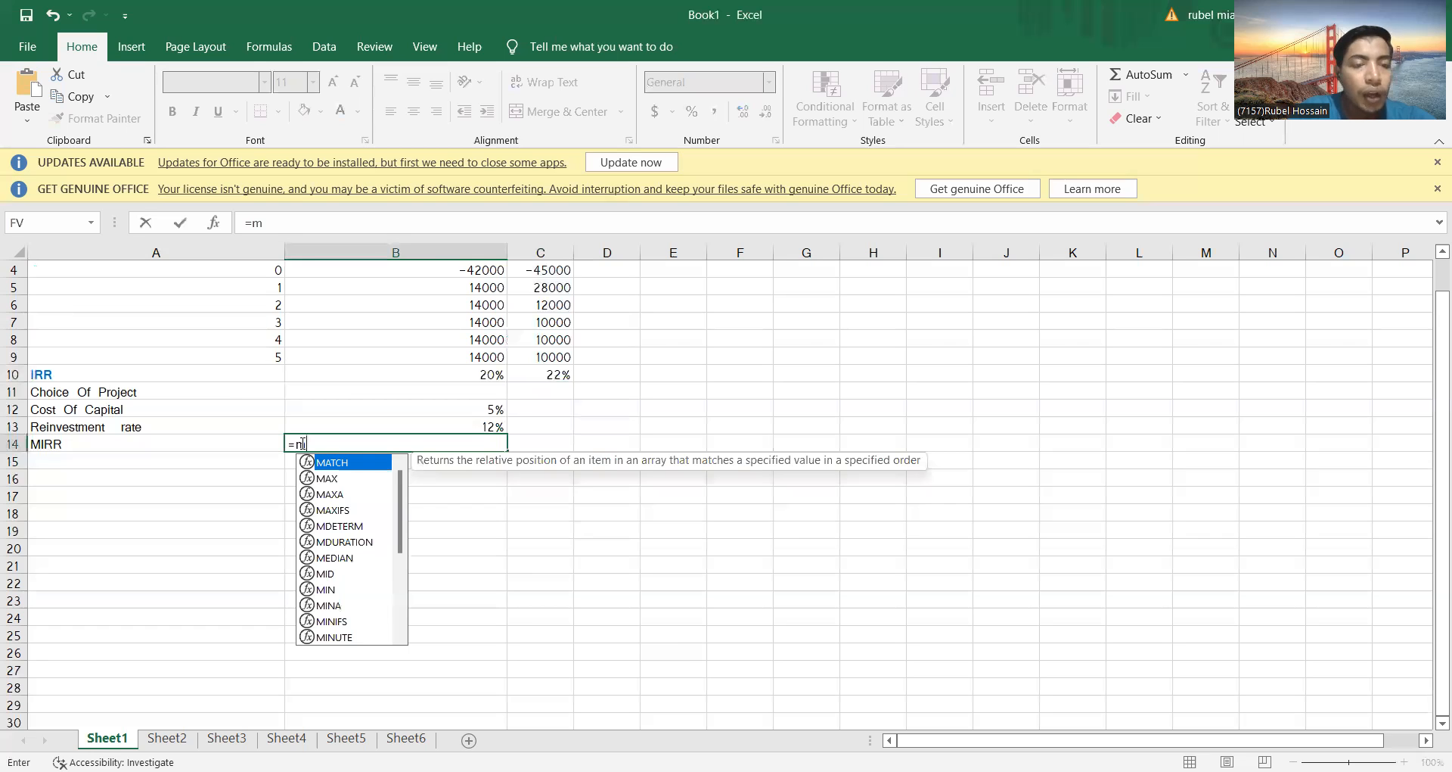
text(irr)
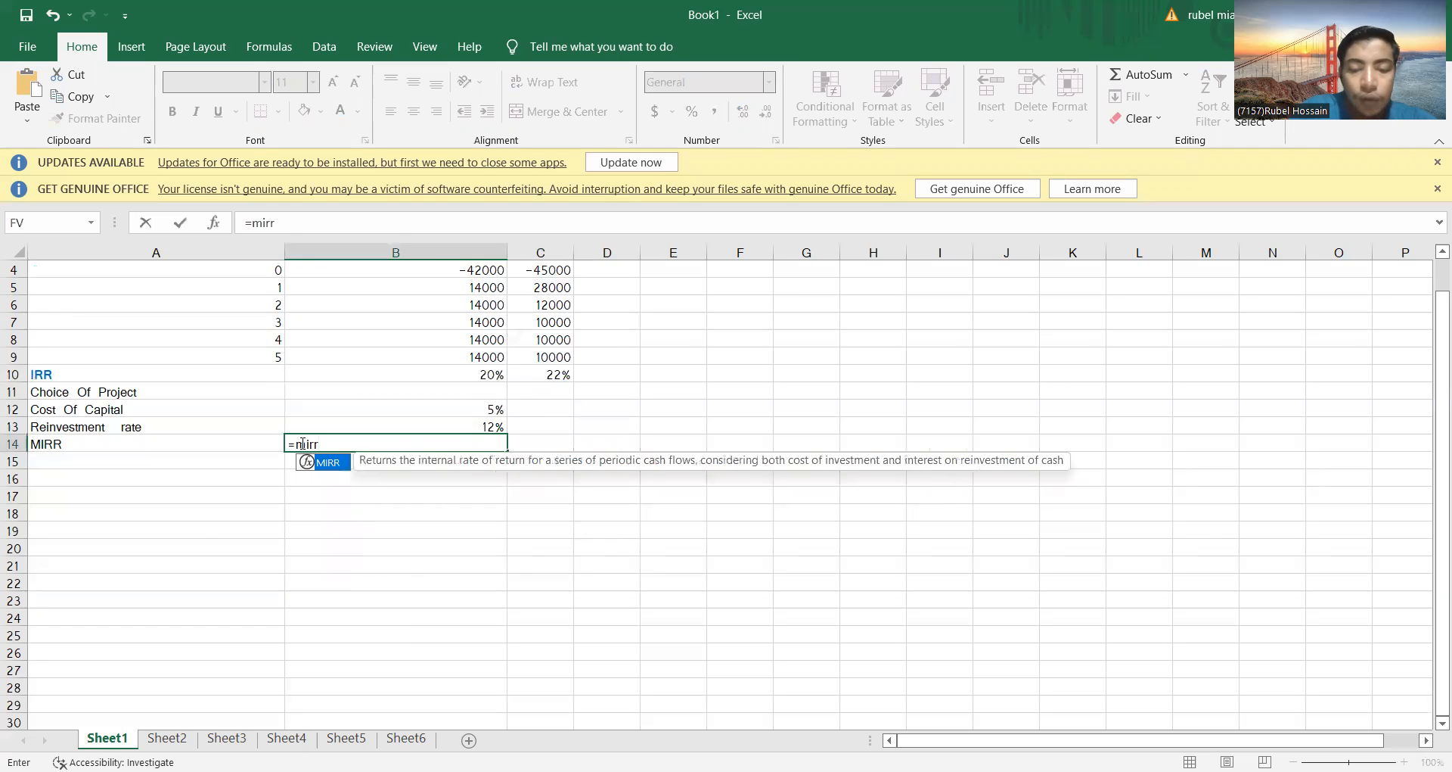
text(()
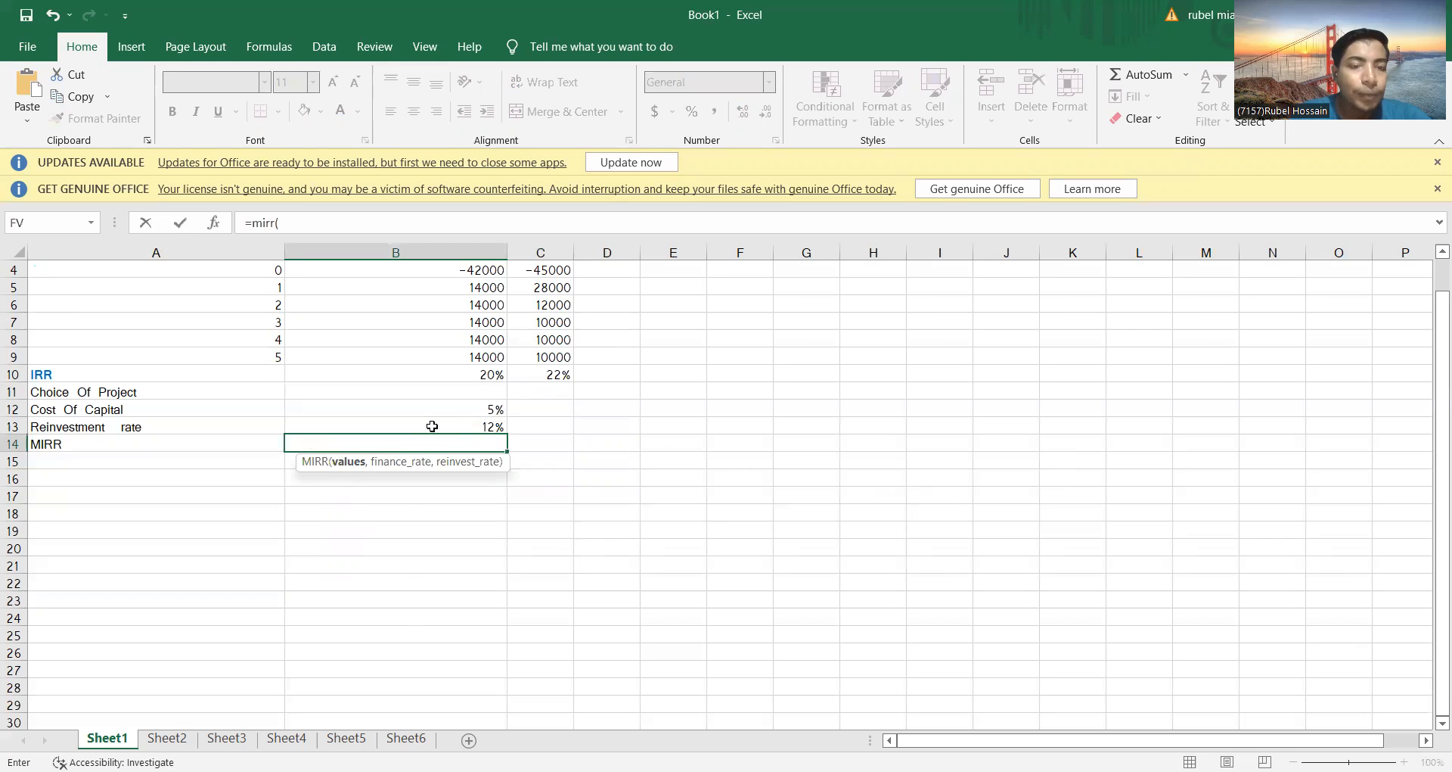
scroll(432, 426, up, 1)
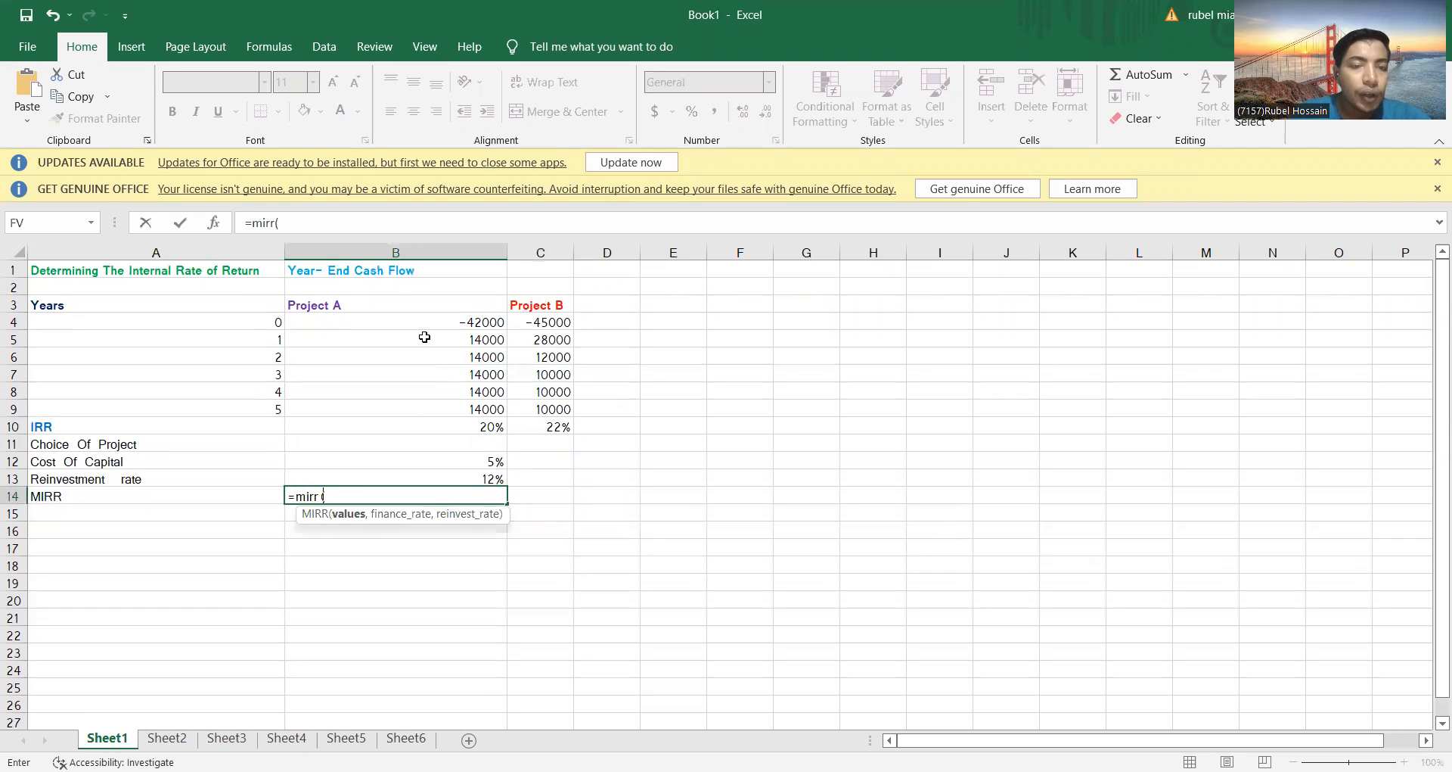
drag(445, 326, 447, 402)
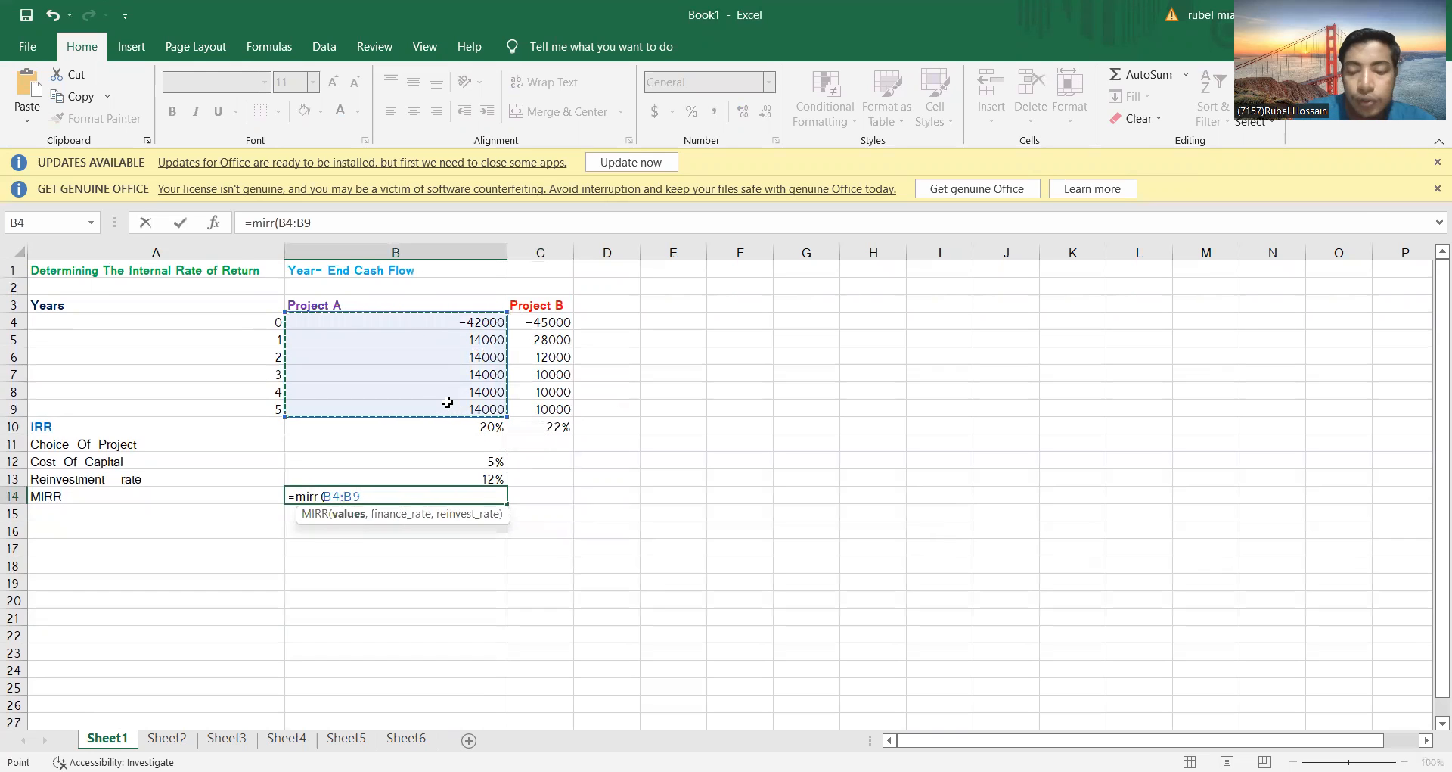
text(,)
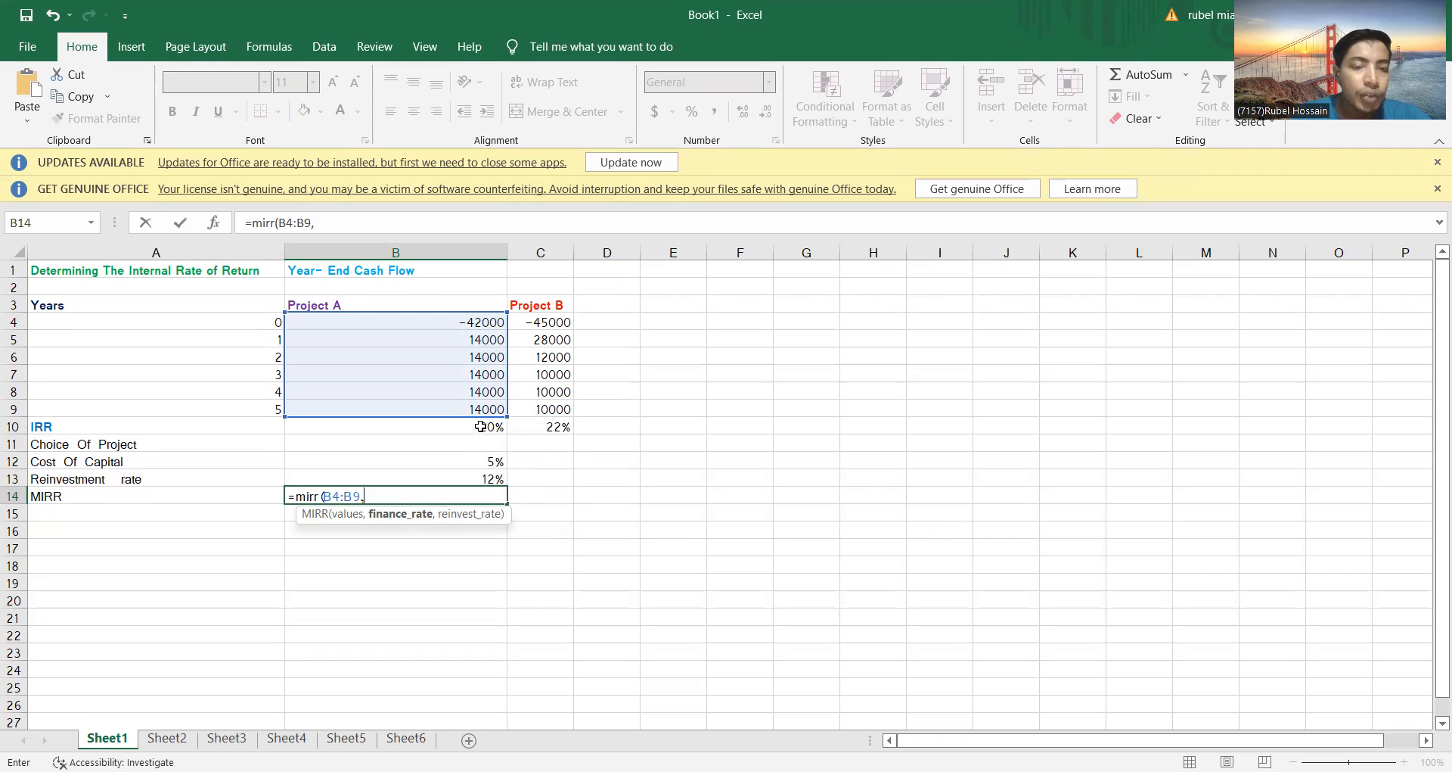
click(482, 427)
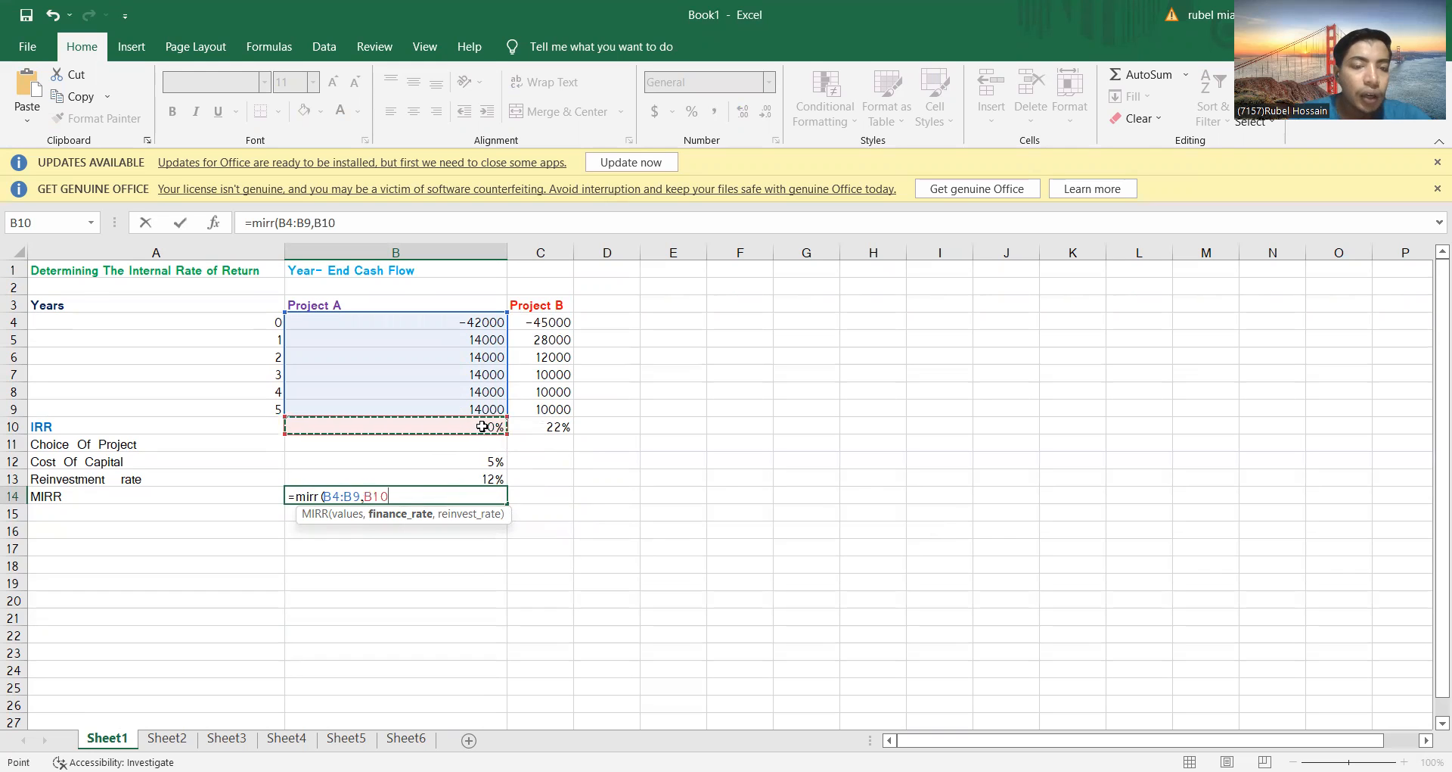
text(,)
click(485, 479)
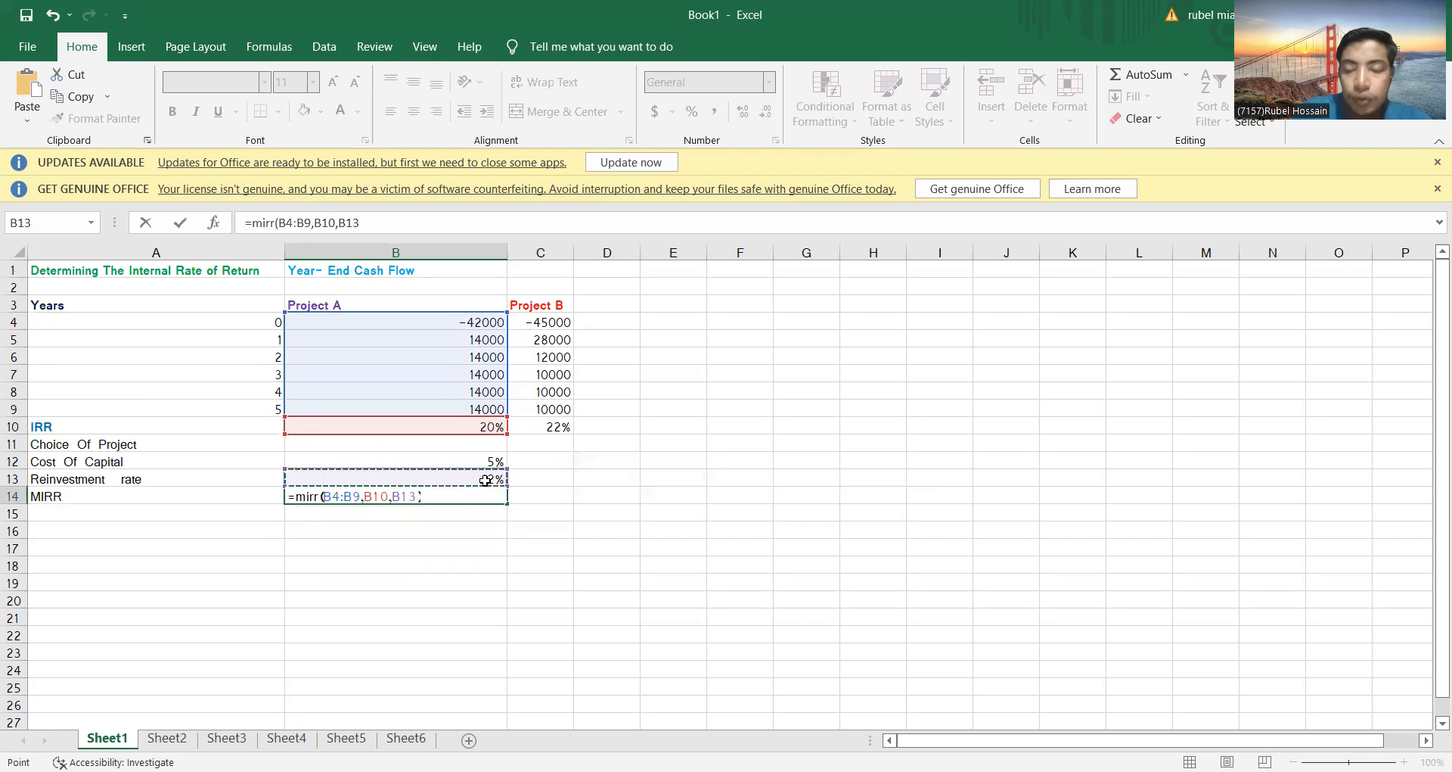
key(Return)
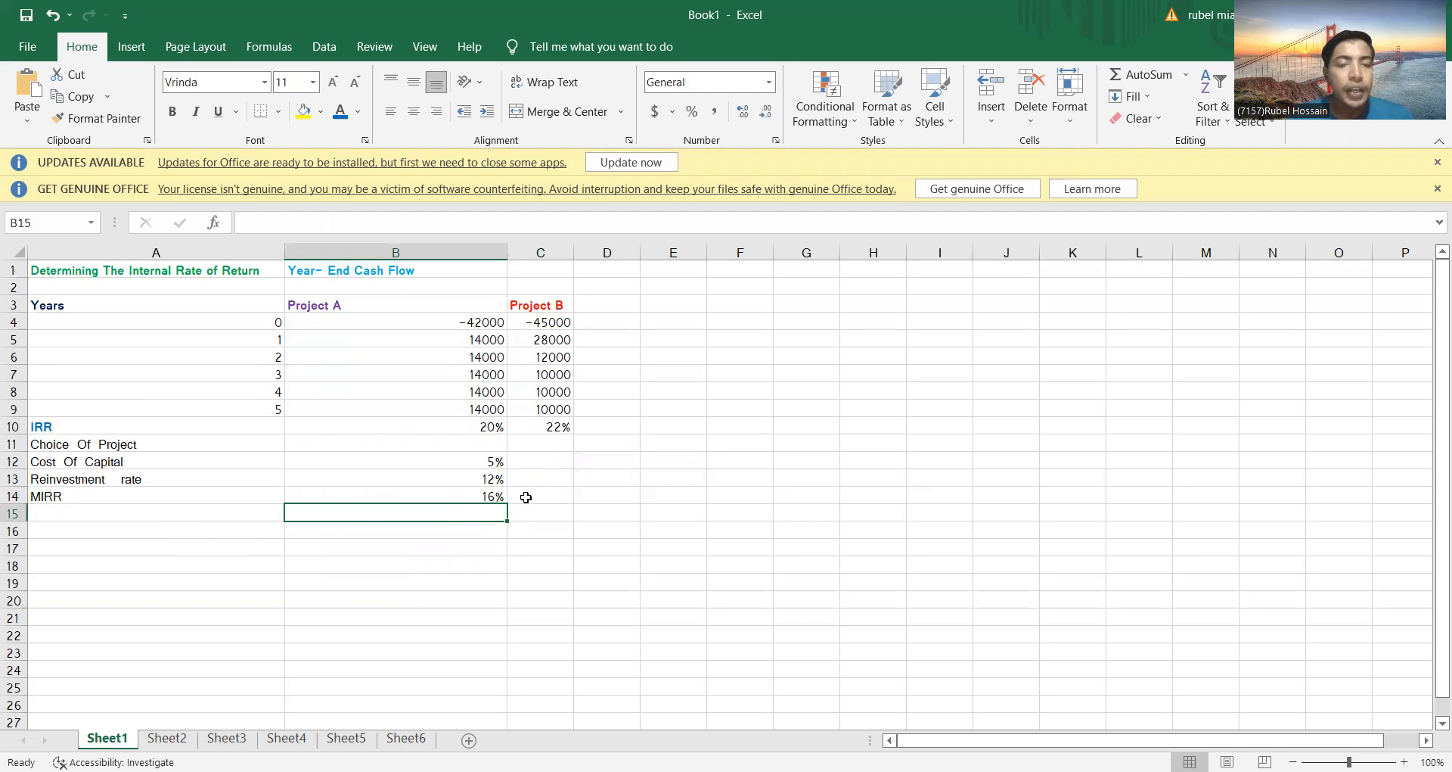
Calculate Project B's MIRR in C14 with =mirr(C4:C9,C10,B13), taking its IRR as finance rate and B13 as reinvestment rate
click(533, 497)
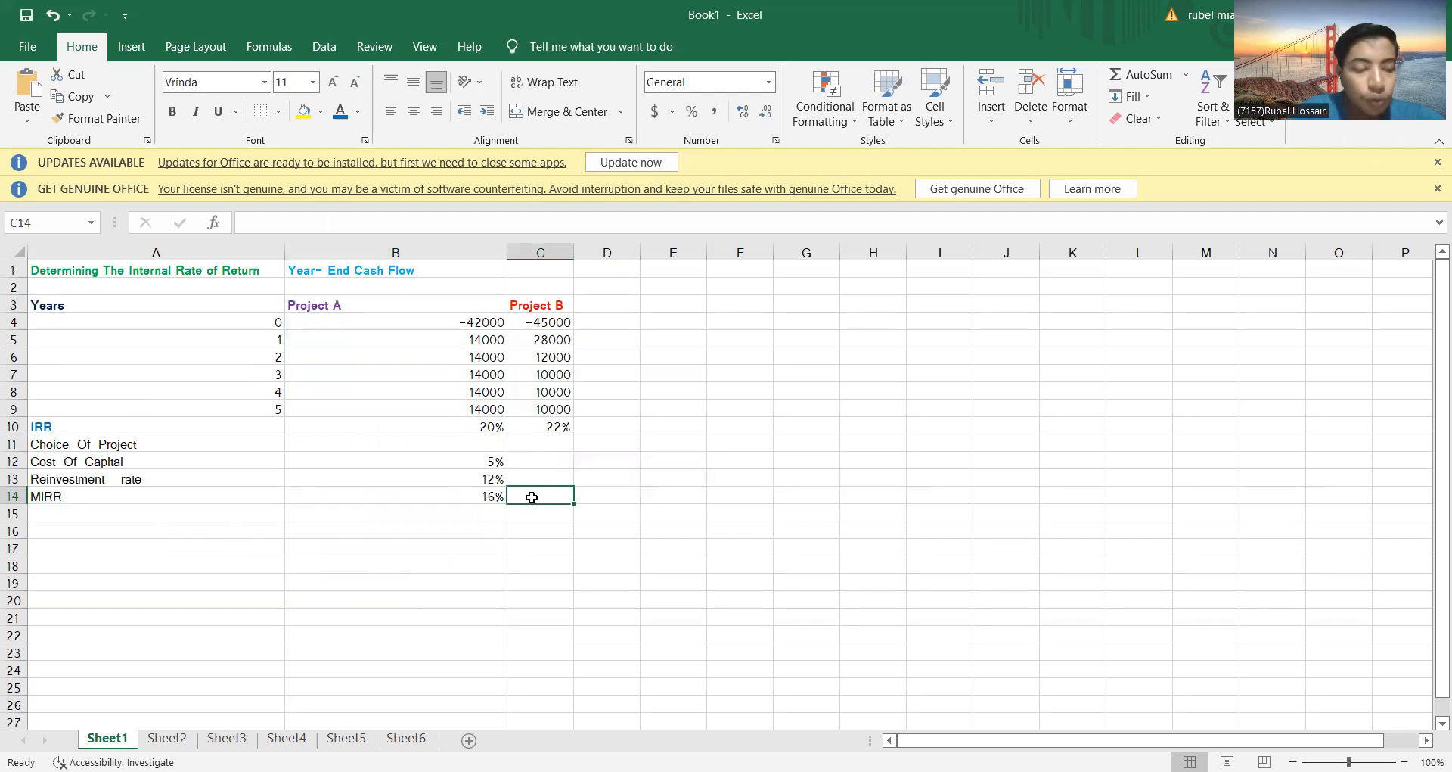
text(=)
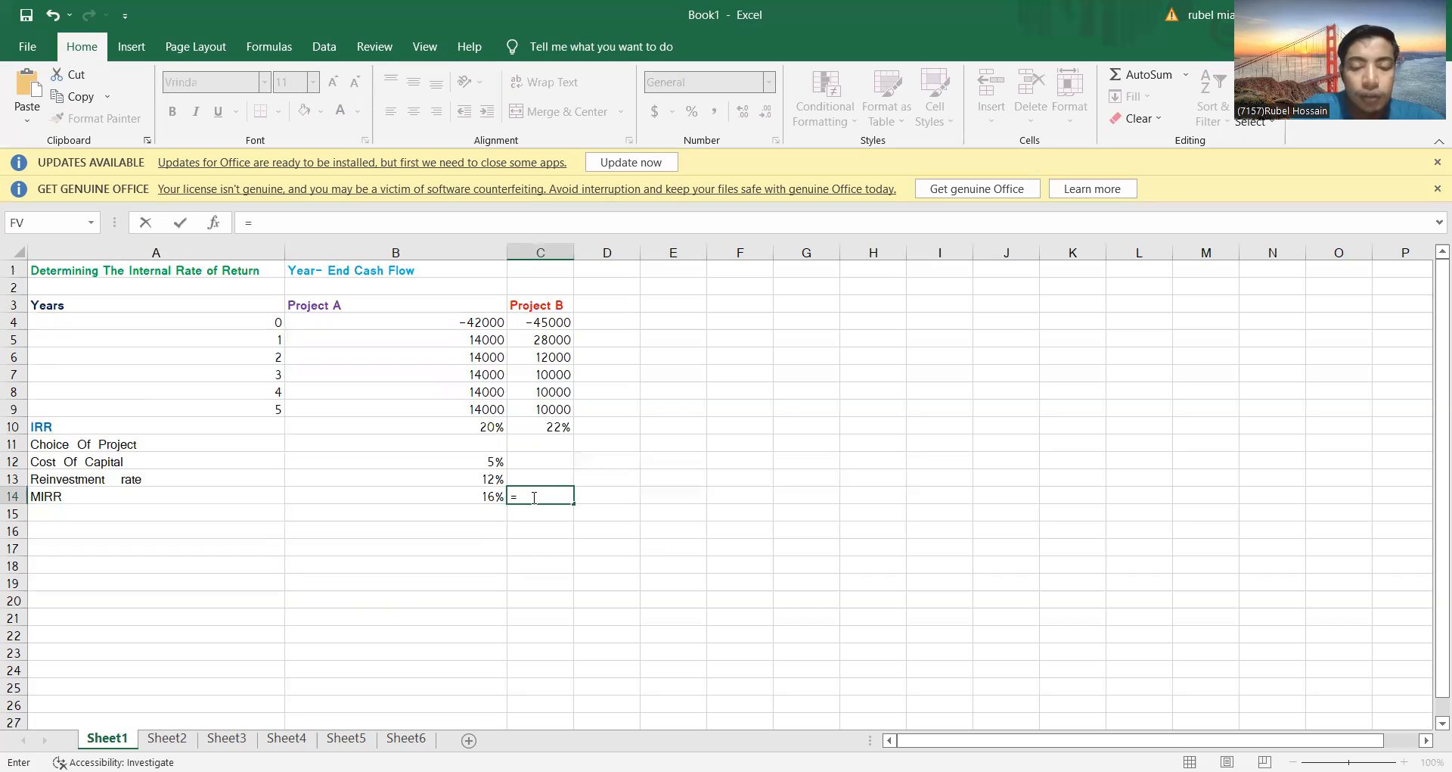
text(mirr)
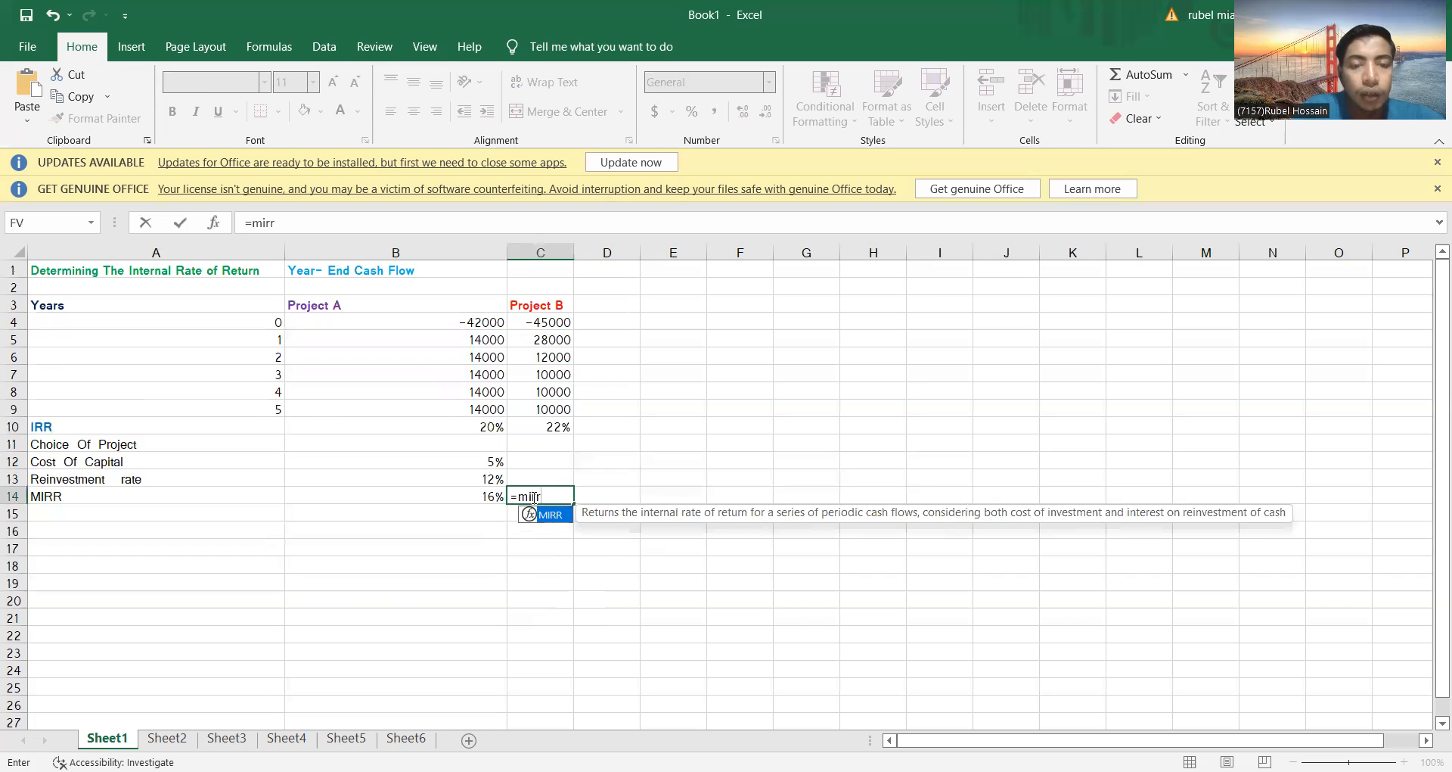
text(()
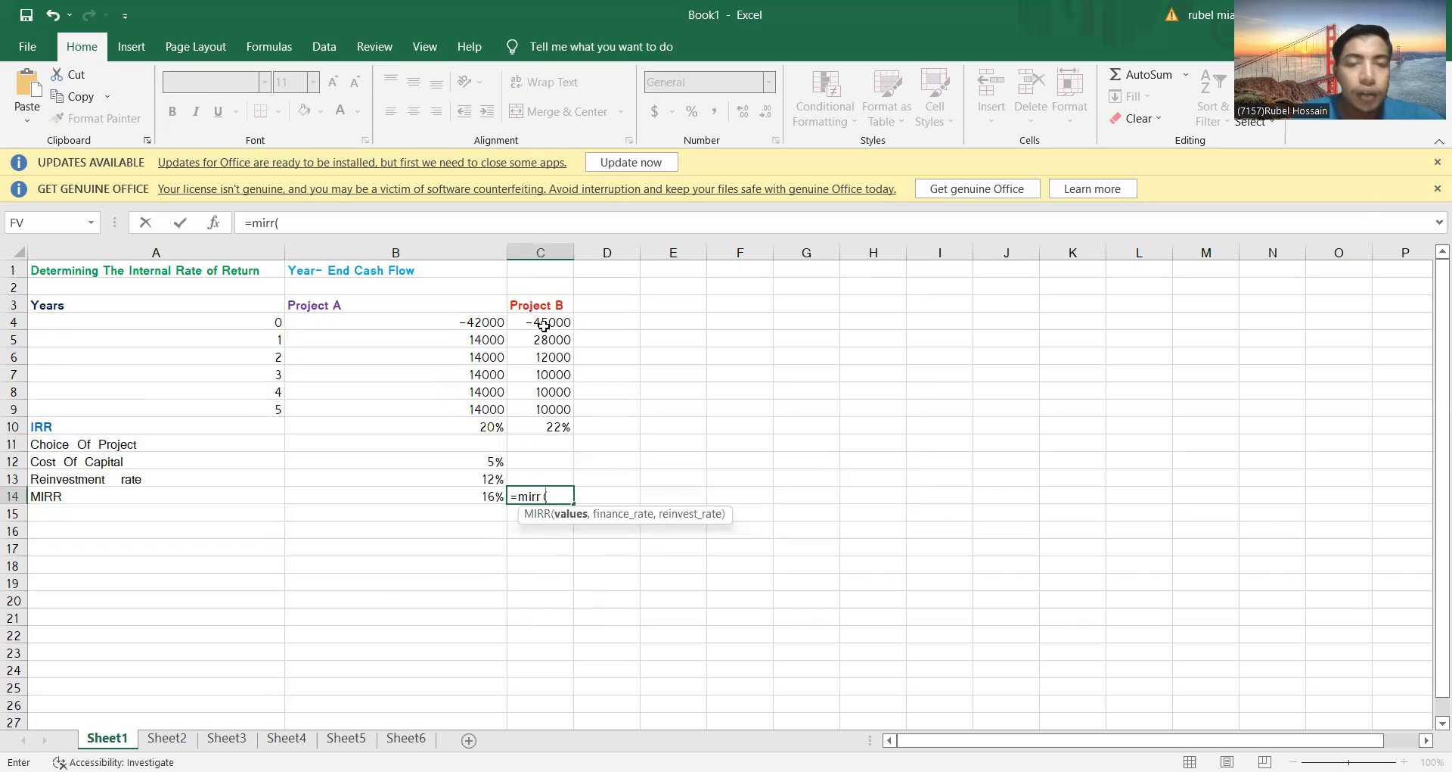
drag(530, 319, 546, 406)
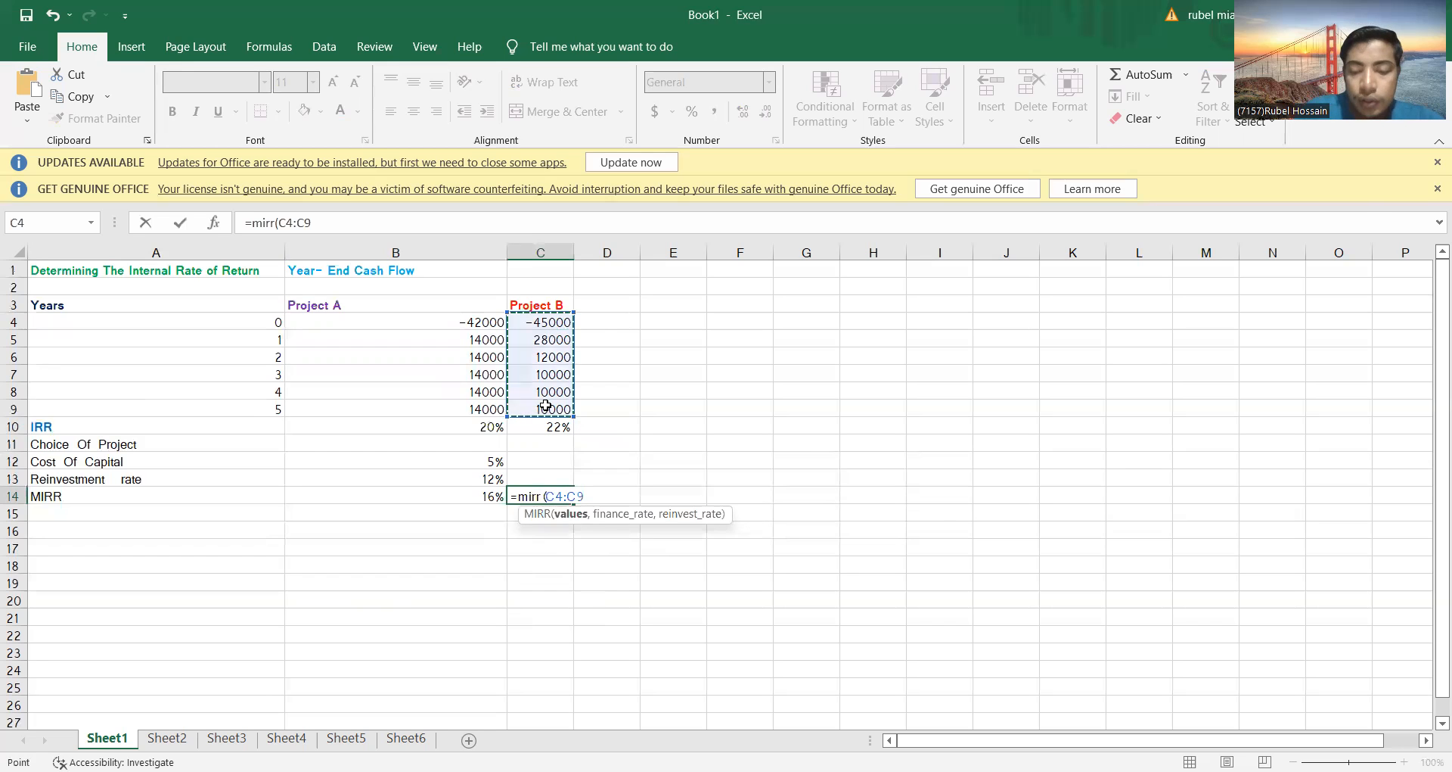
text(,)
click(553, 425)
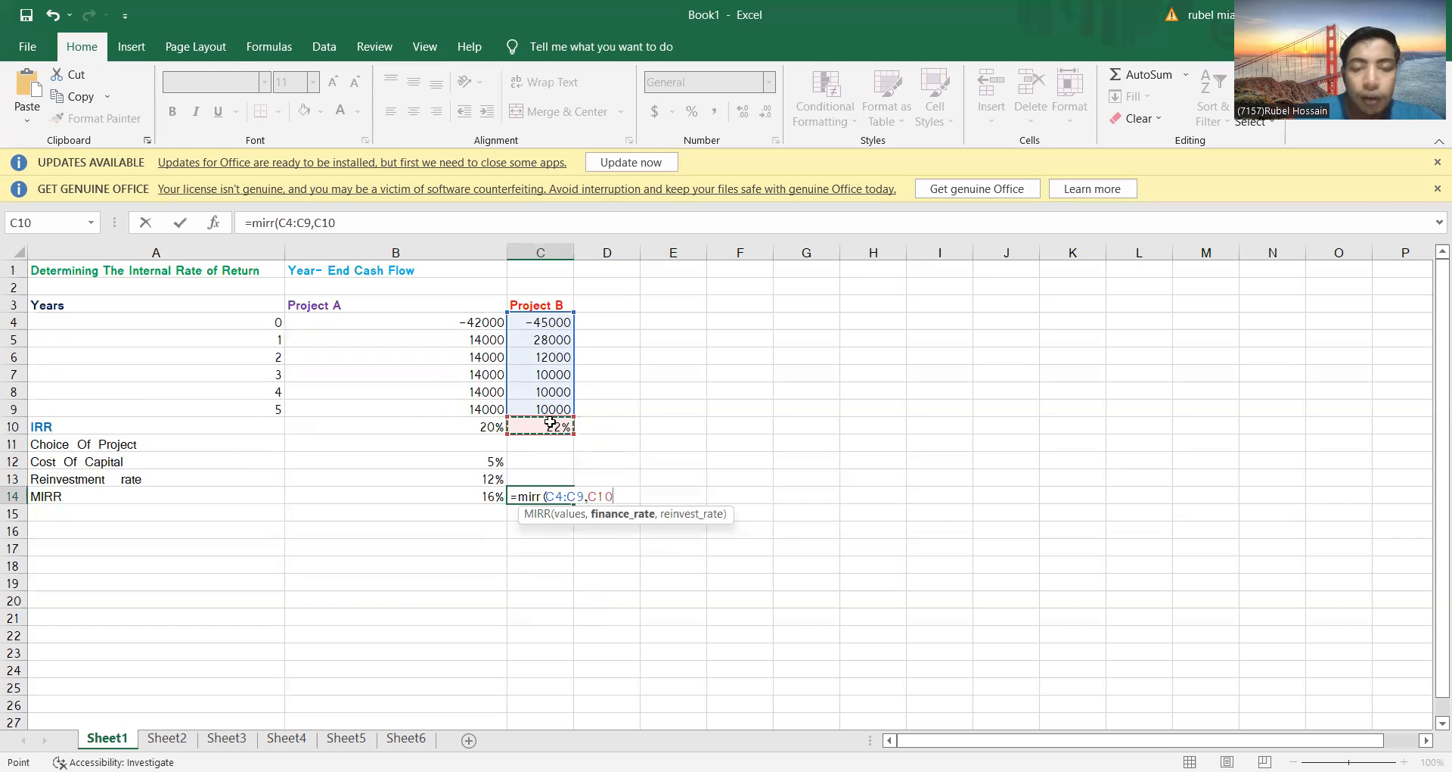
text(,)
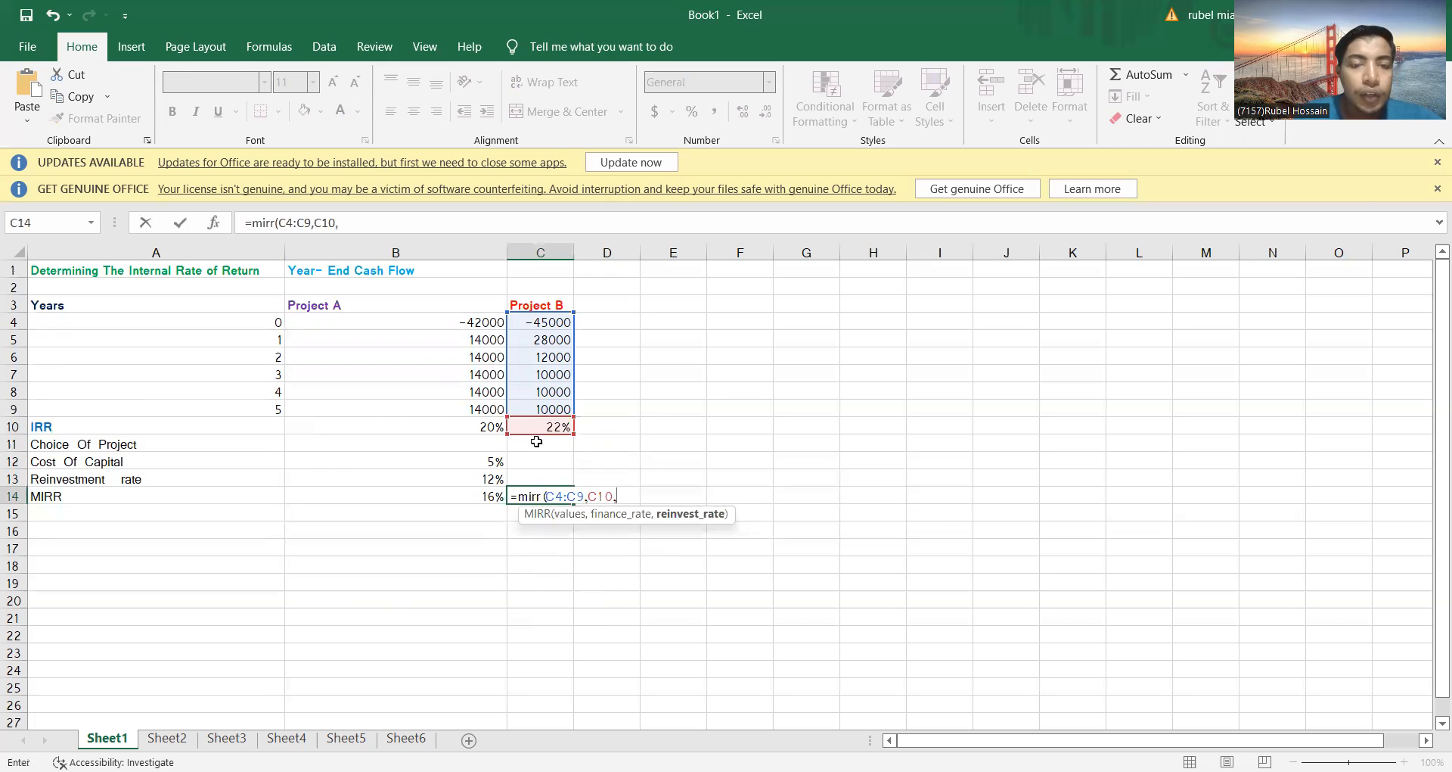
click(483, 479)
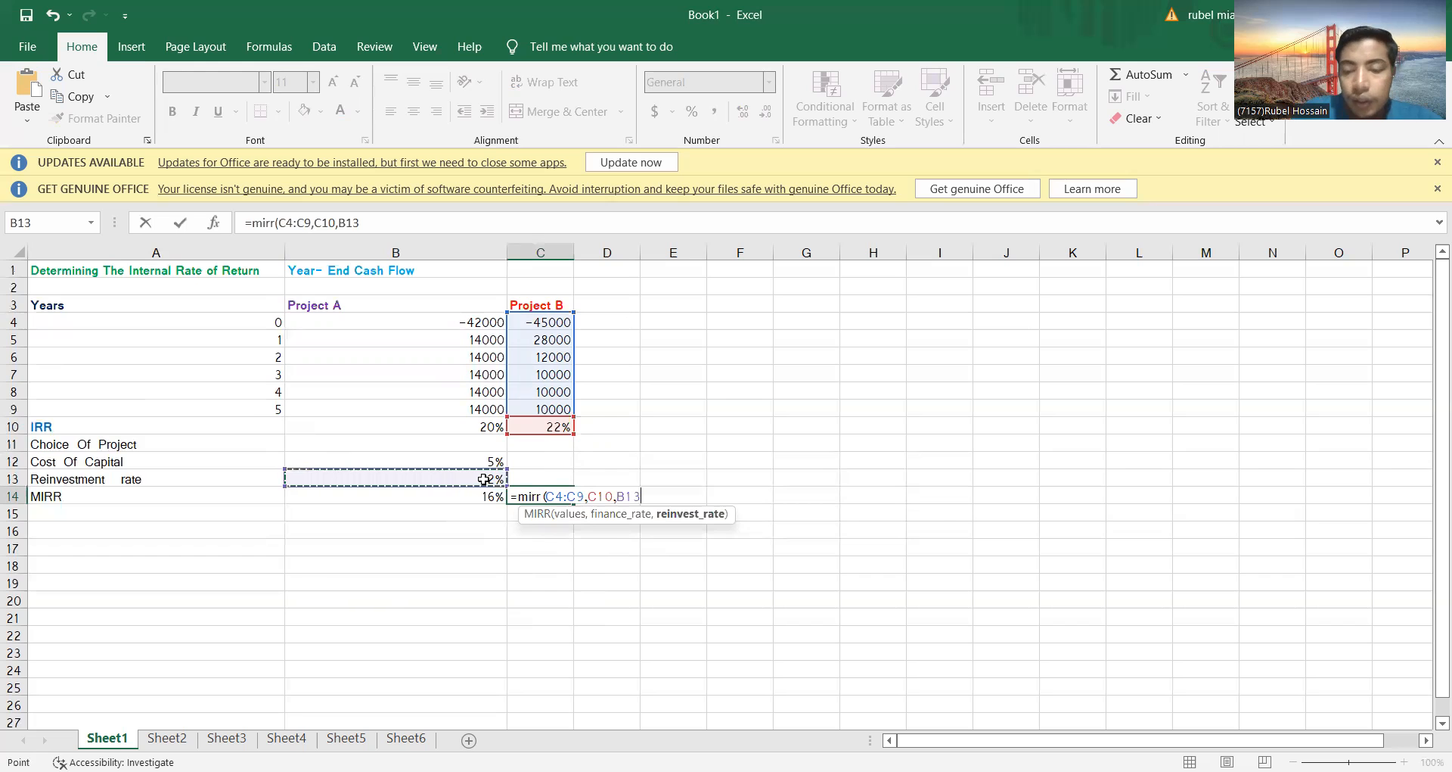
text())
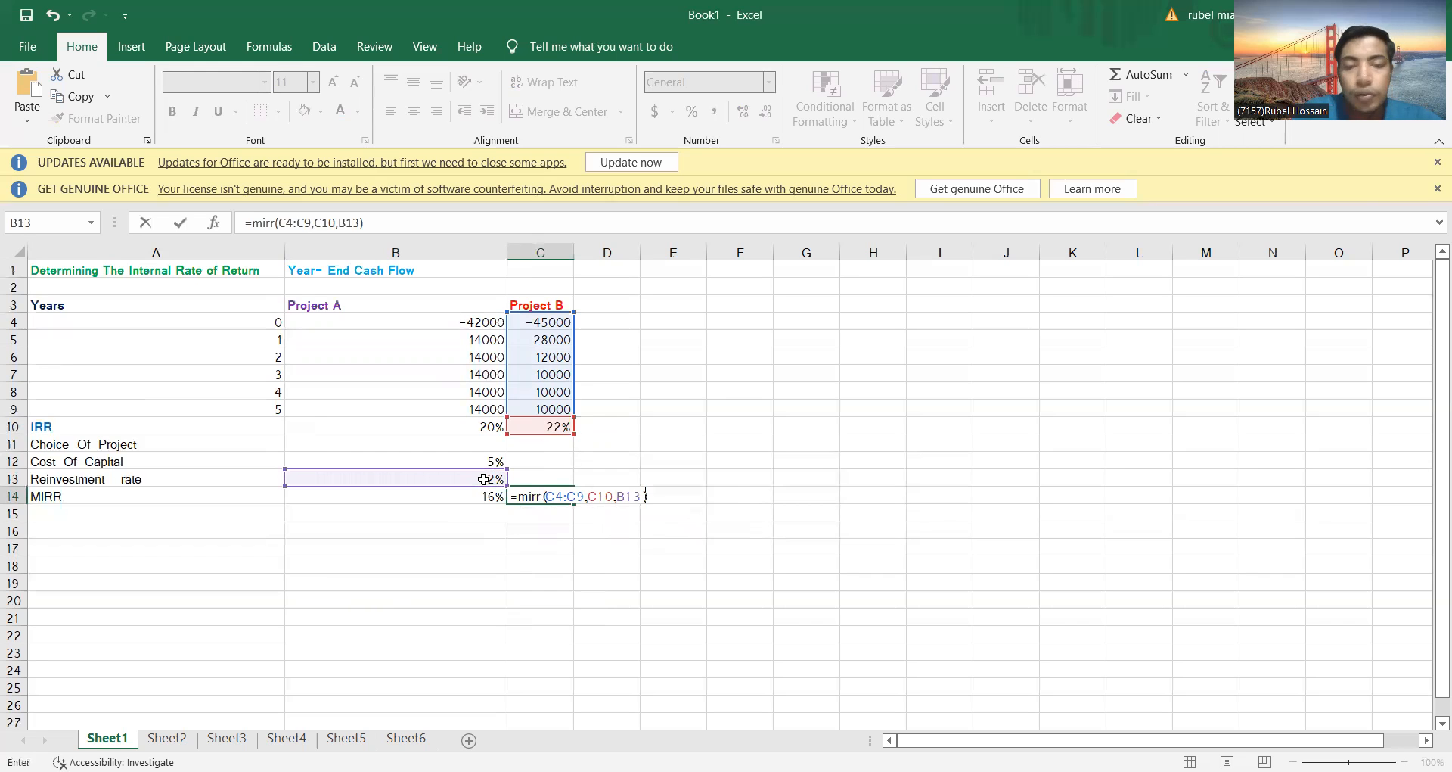
key(Return)
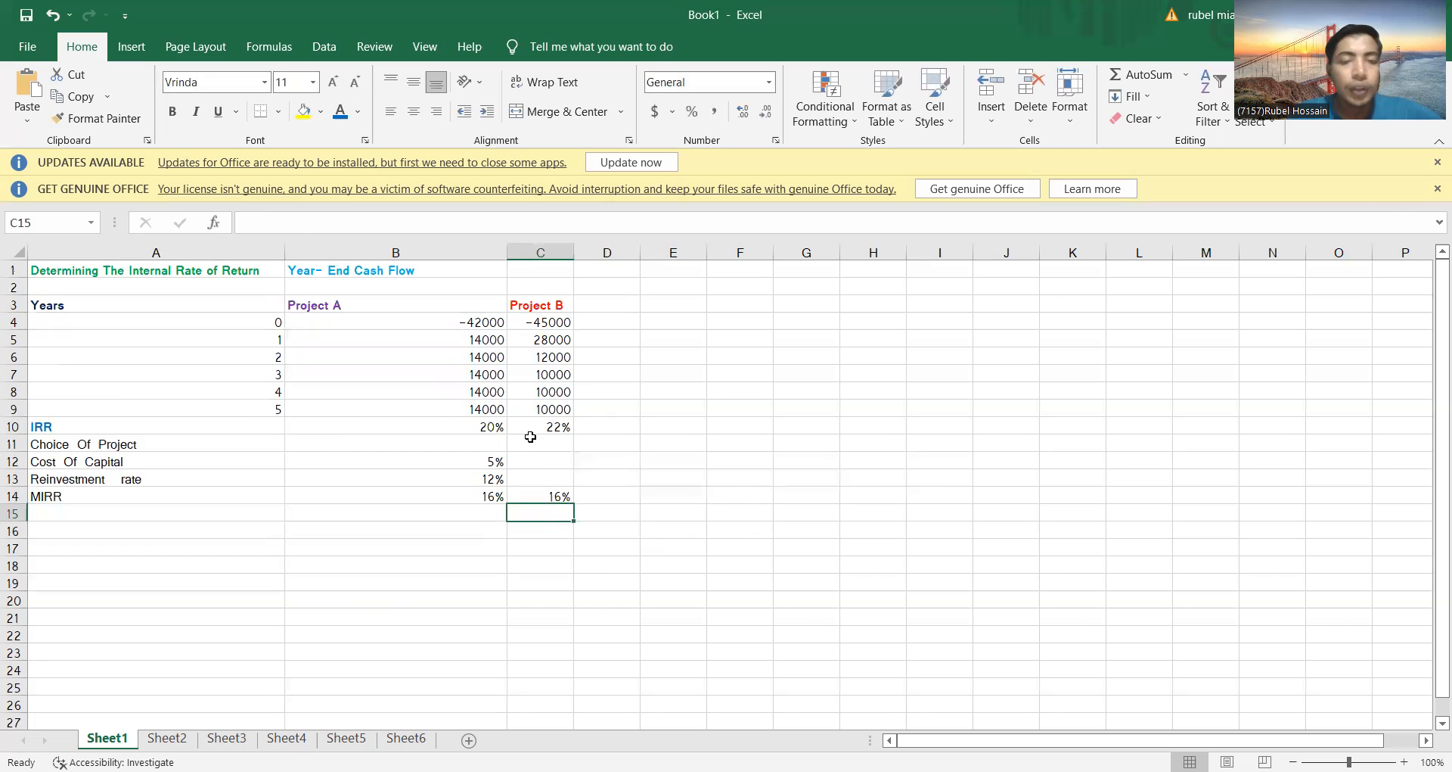
Examine the cell references in Project B's MIRR formula in C14 and check its IRR cell C10
click(538, 496)
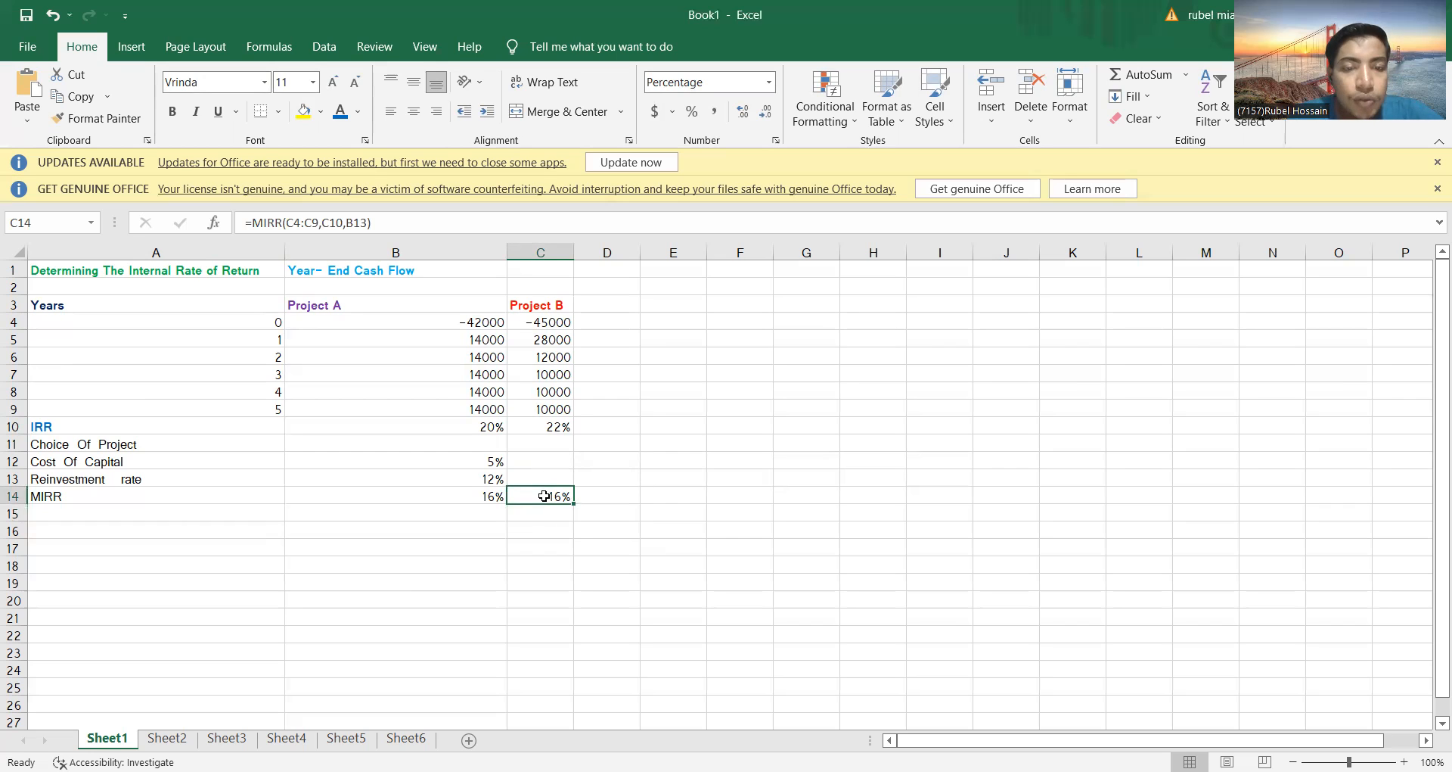
double_click(544, 495)
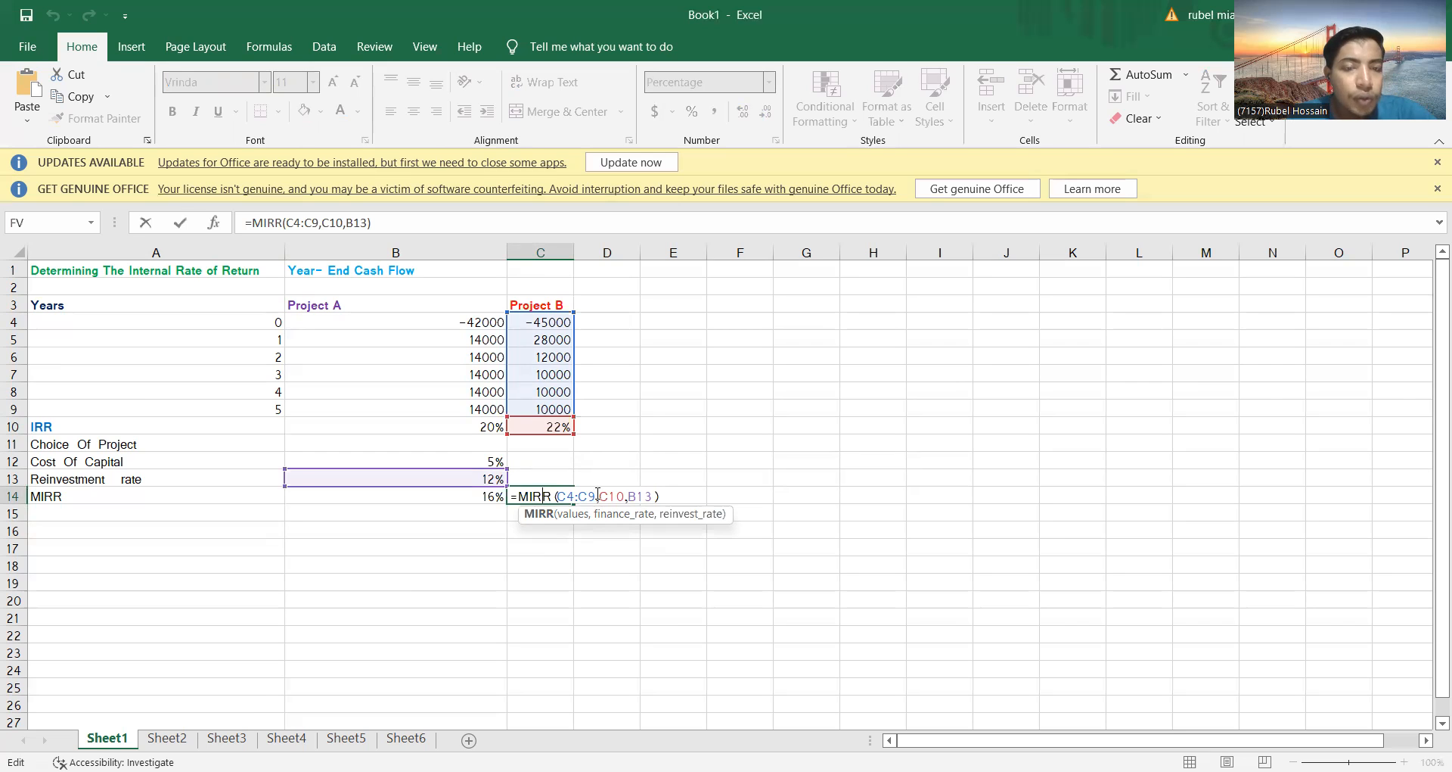
click(552, 426)
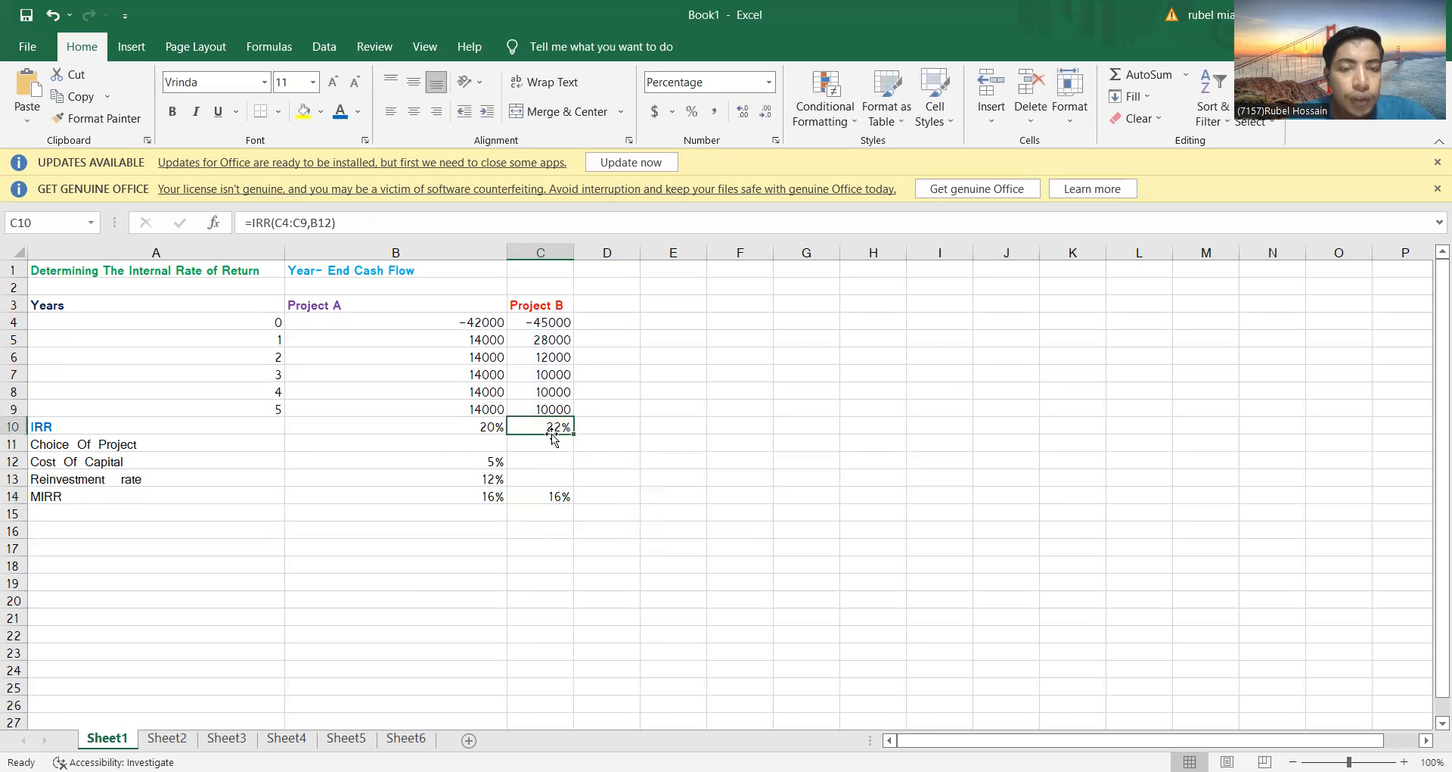
click(548, 498)
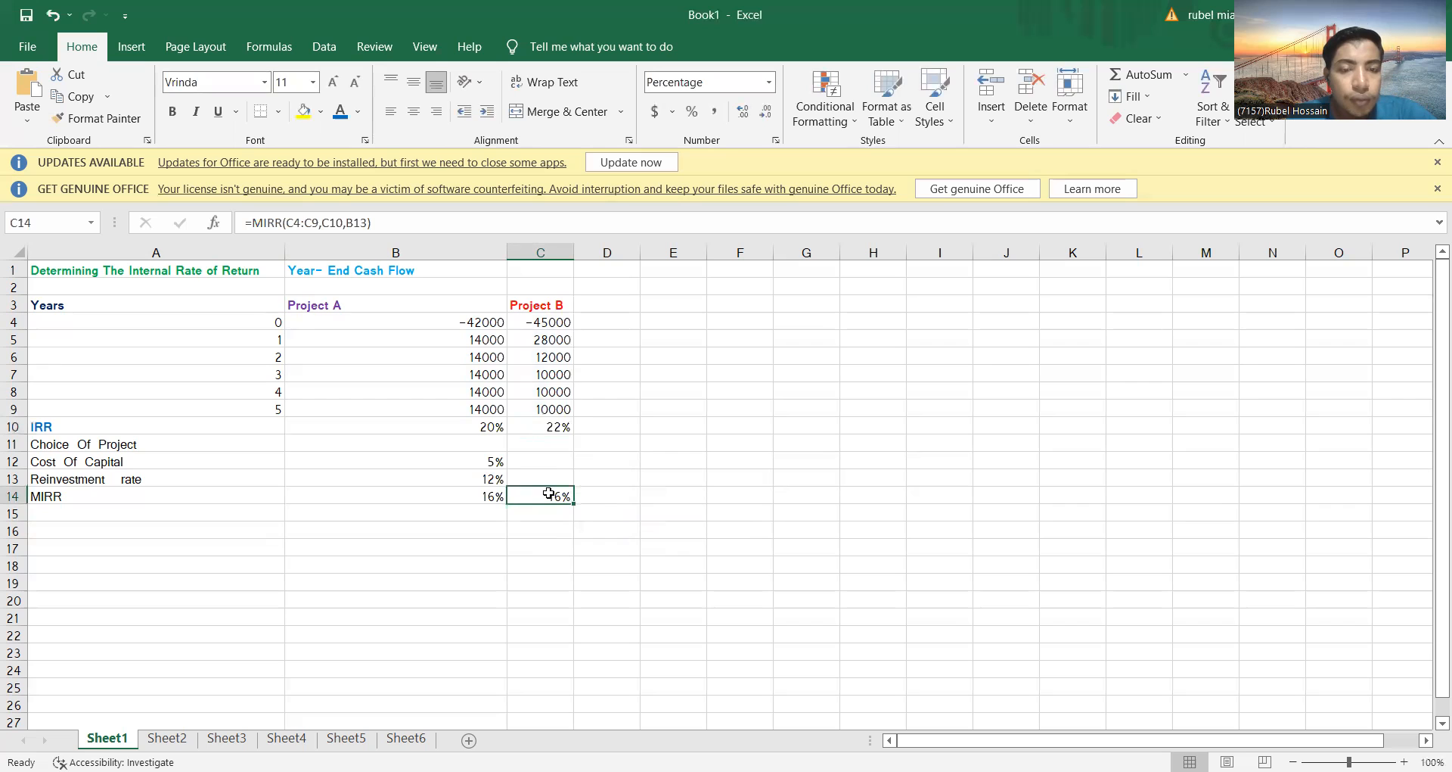
double_click(549, 500)
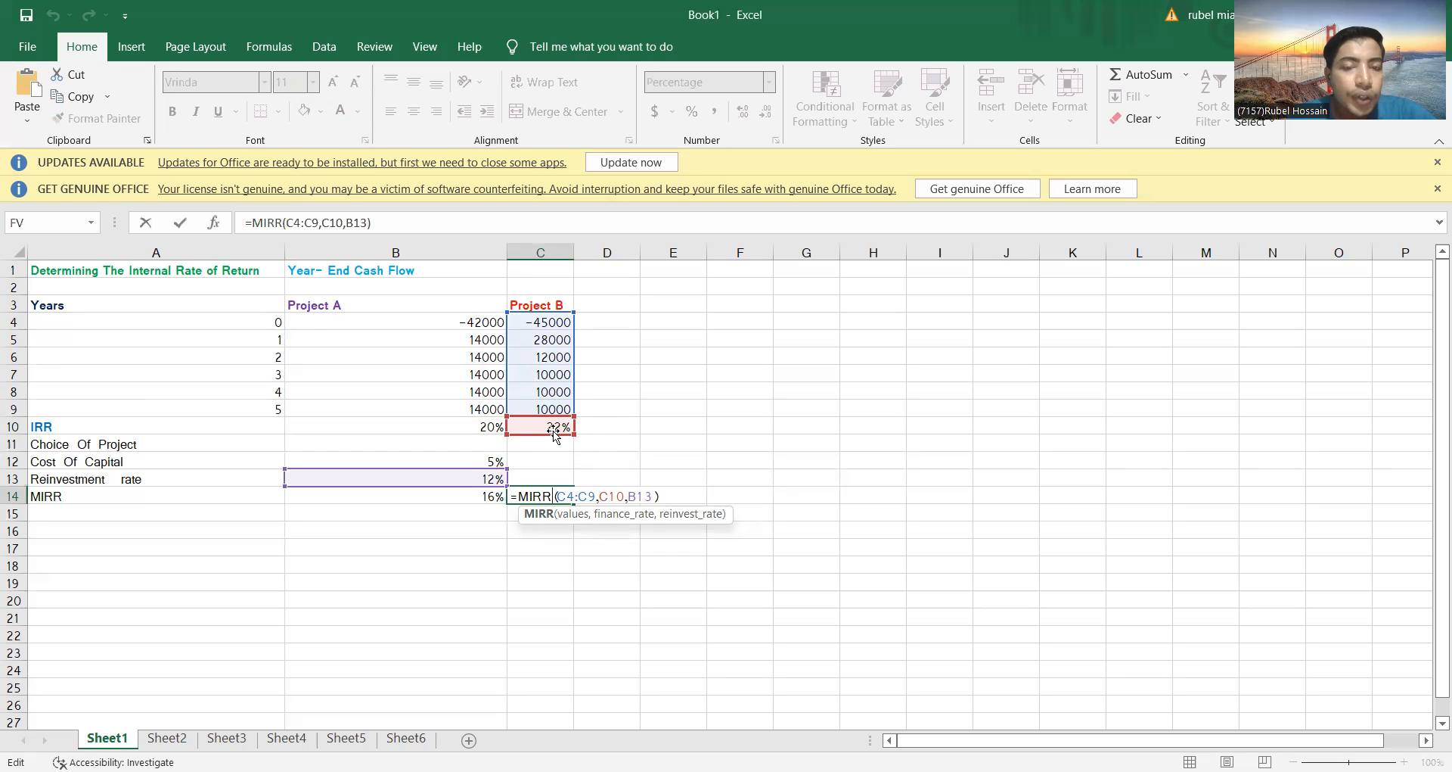
click(677, 496)
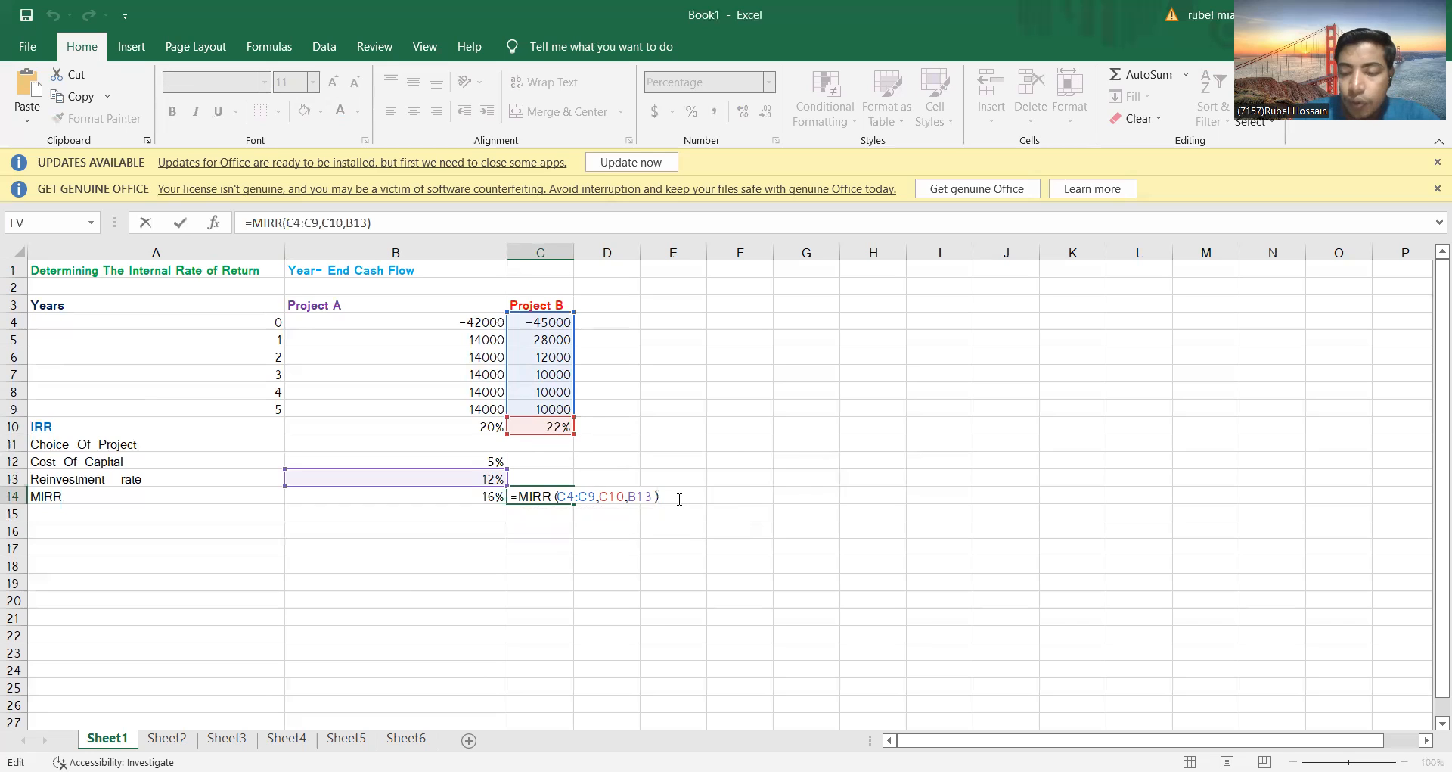
key(Return)
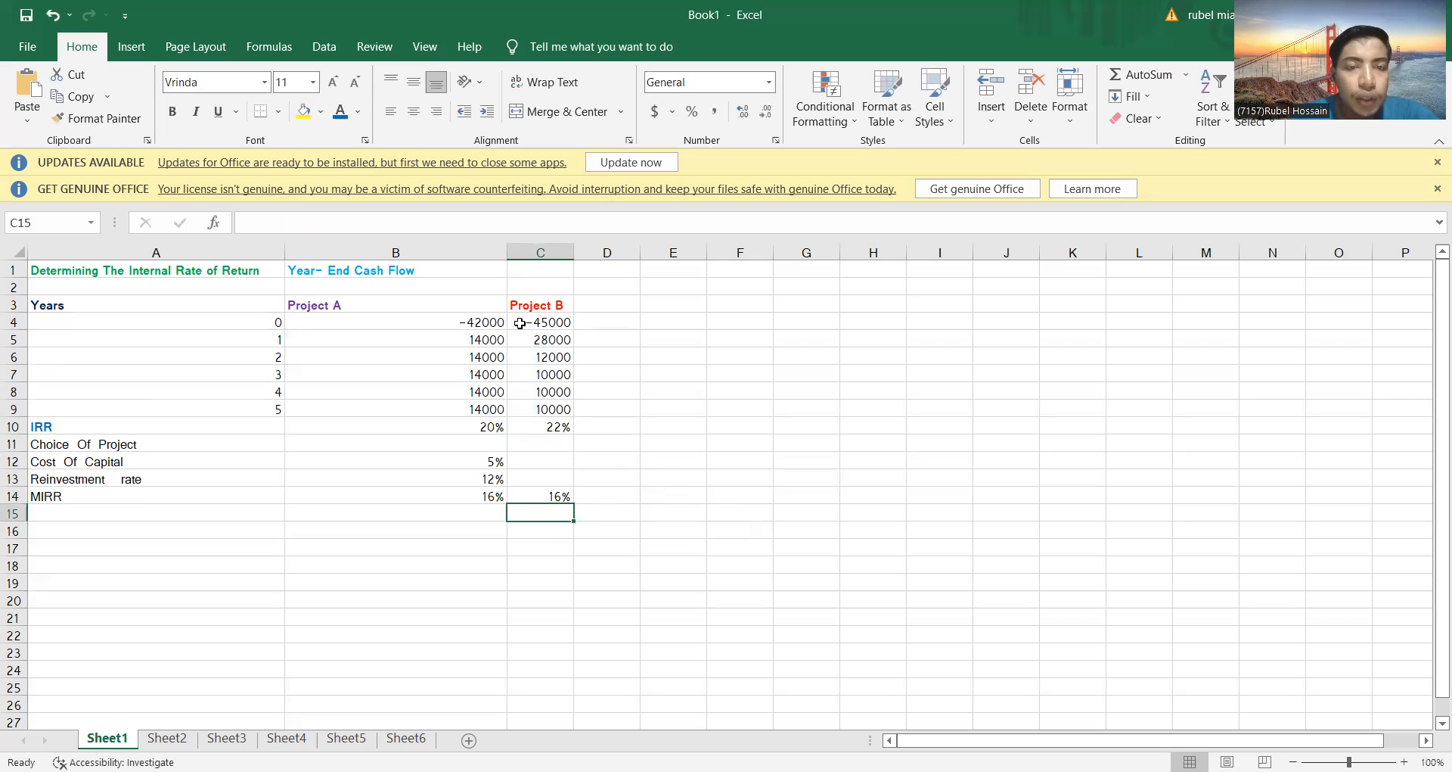
Clear the arguments of the MIRR formula in C14 and re-enter them as C4:C9, C10 and B13
click(538, 495)
double_click(544, 493)
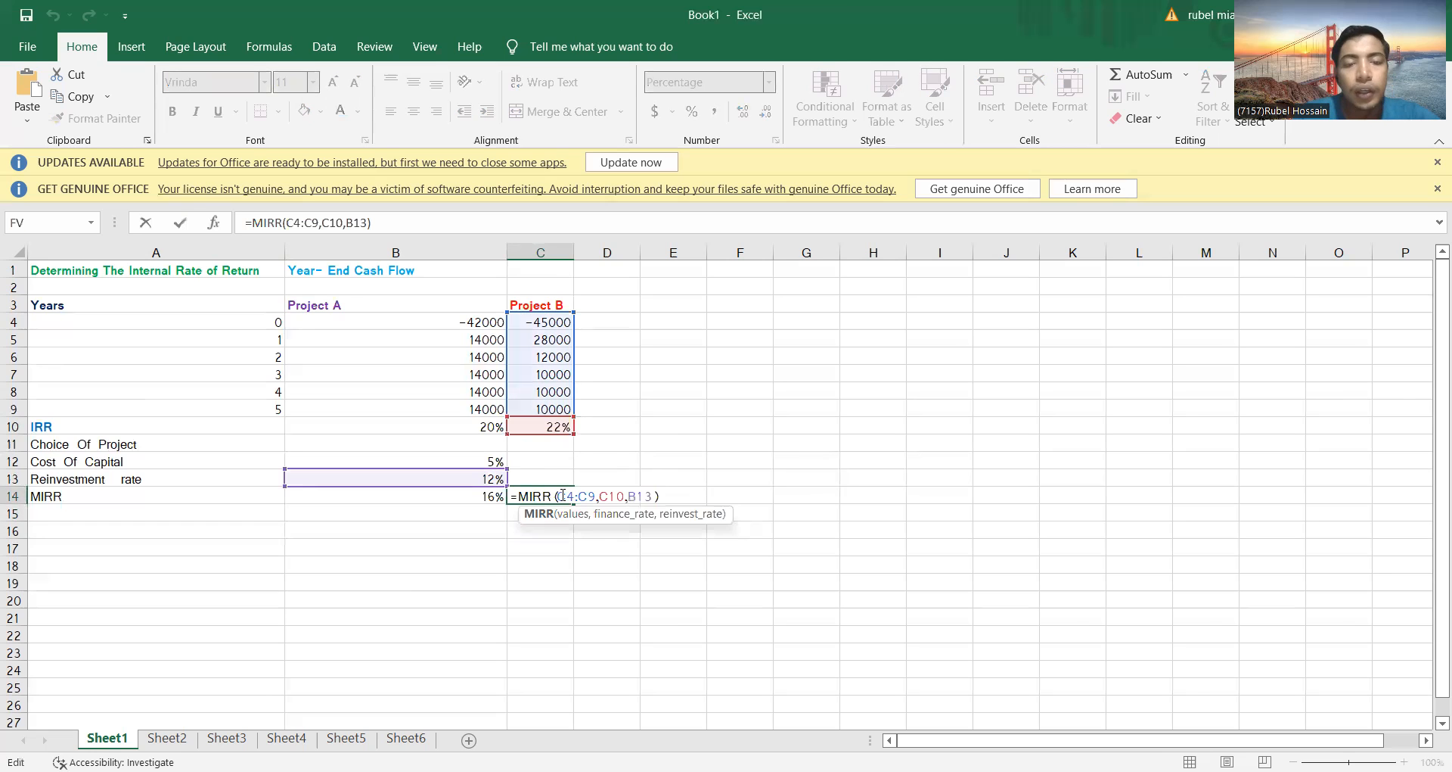
drag(558, 496, 650, 495)
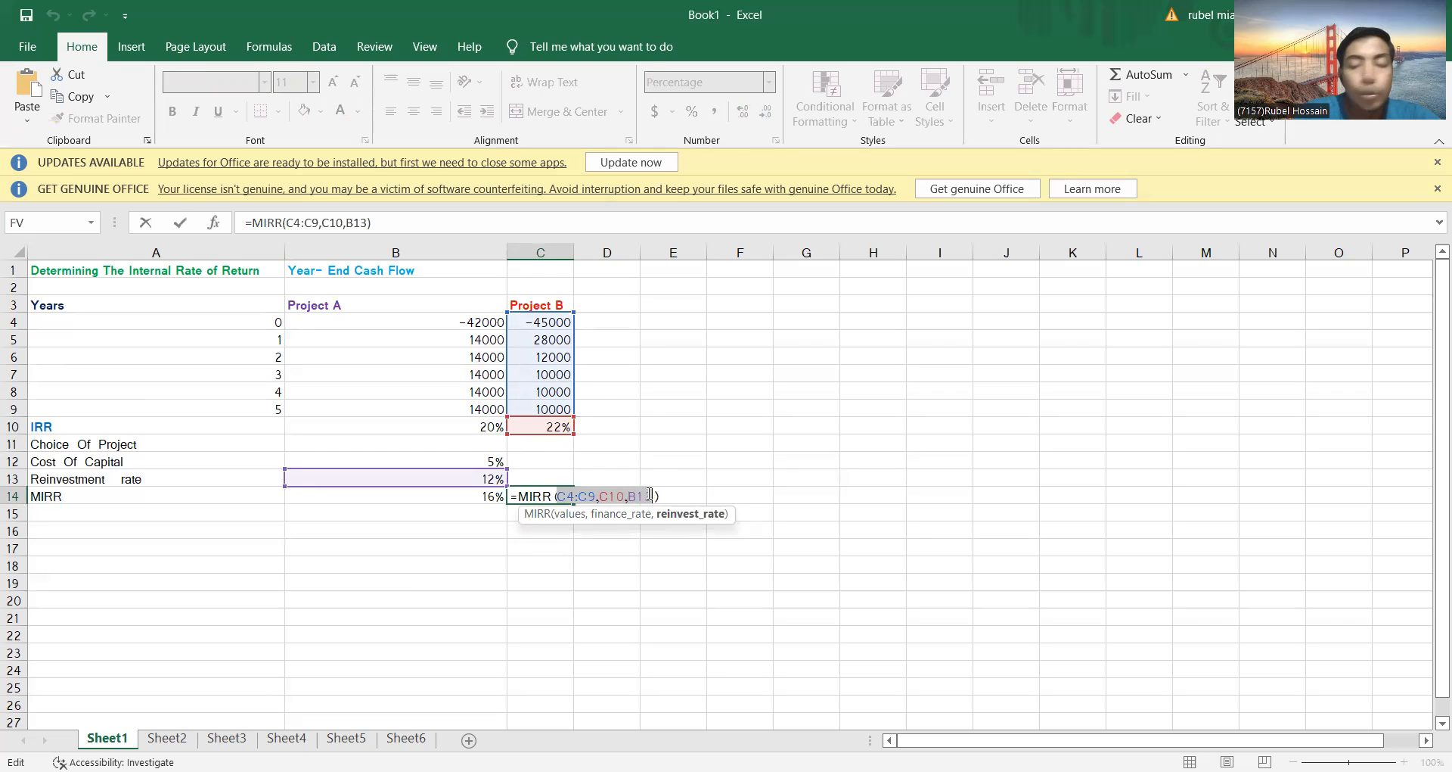
key(BackSpace)
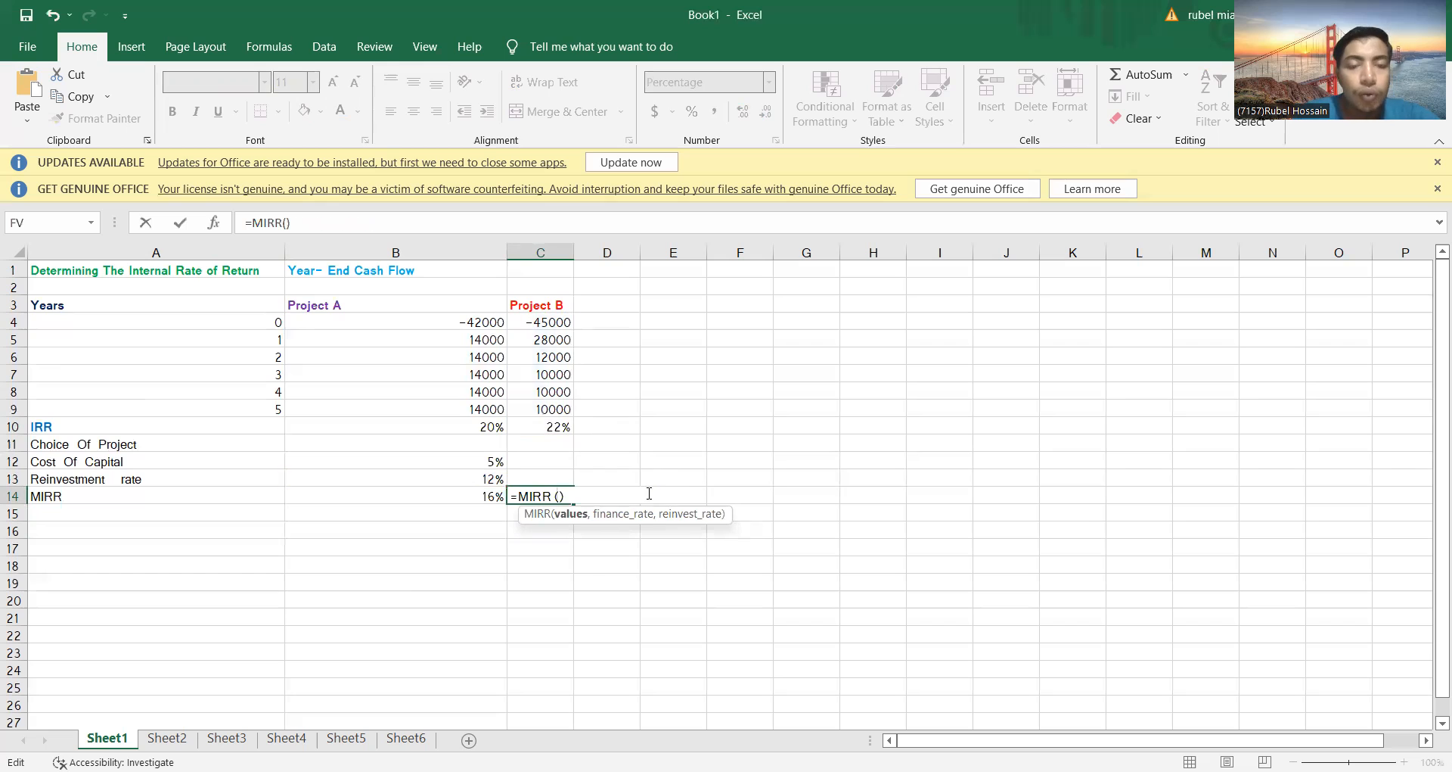
drag(541, 323, 560, 405)
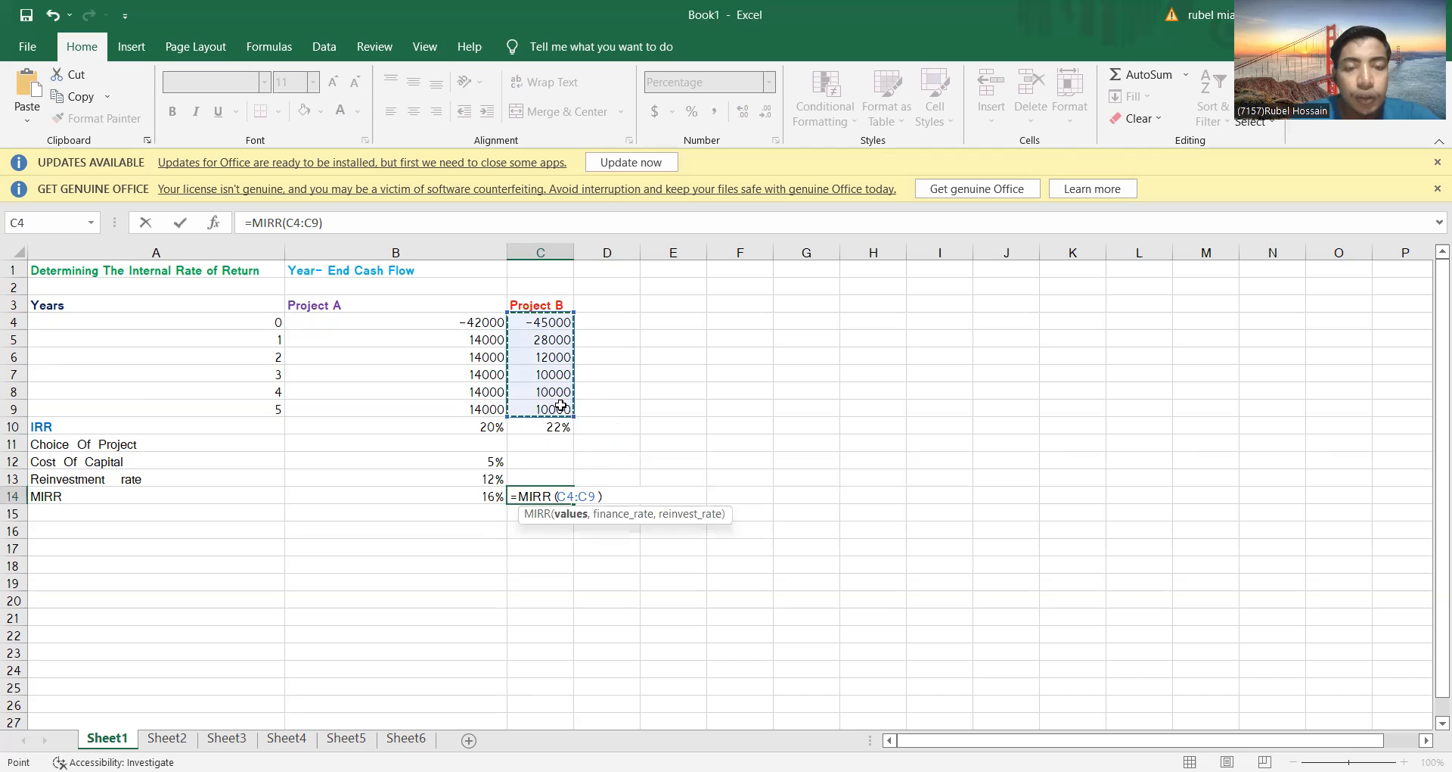
text(,)
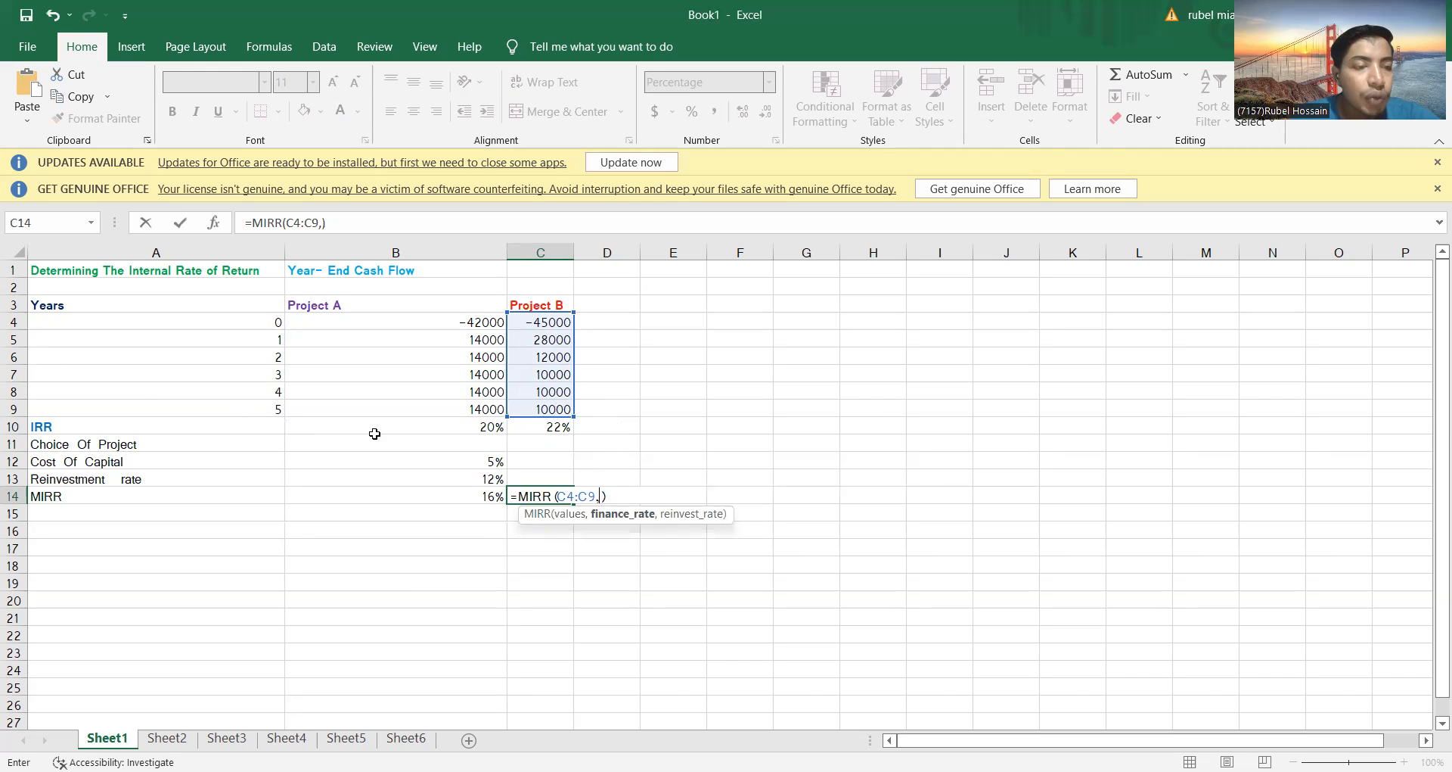
click(545, 424)
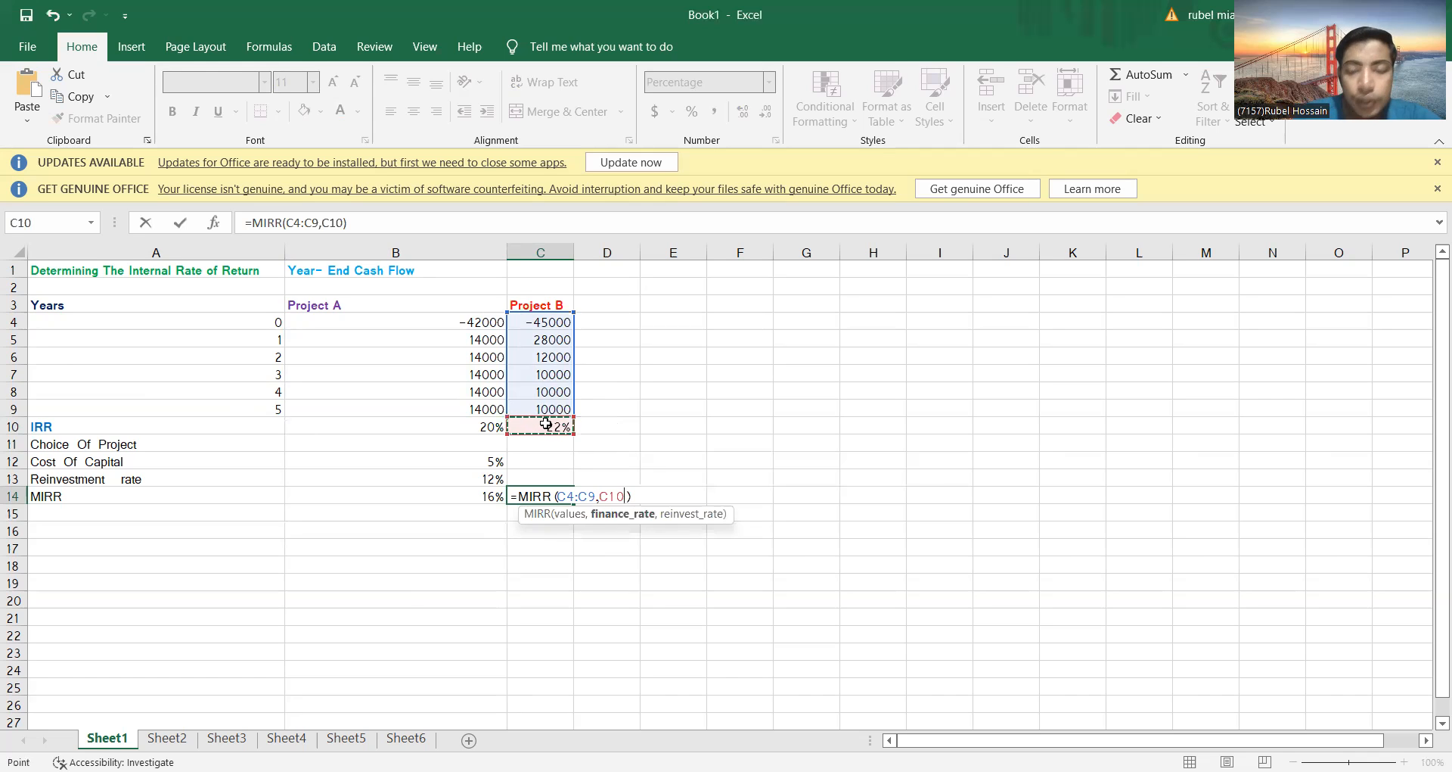
text(,)
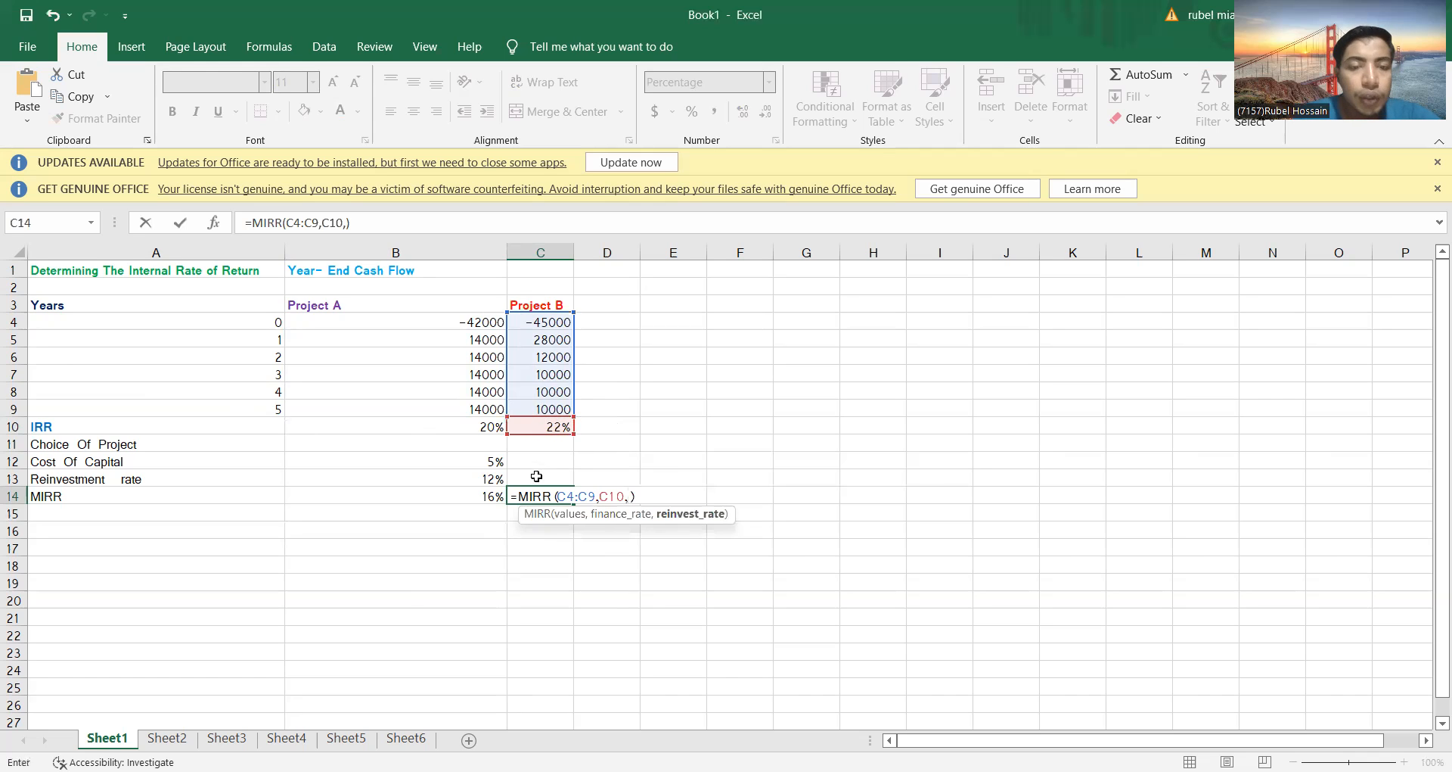
click(490, 479)
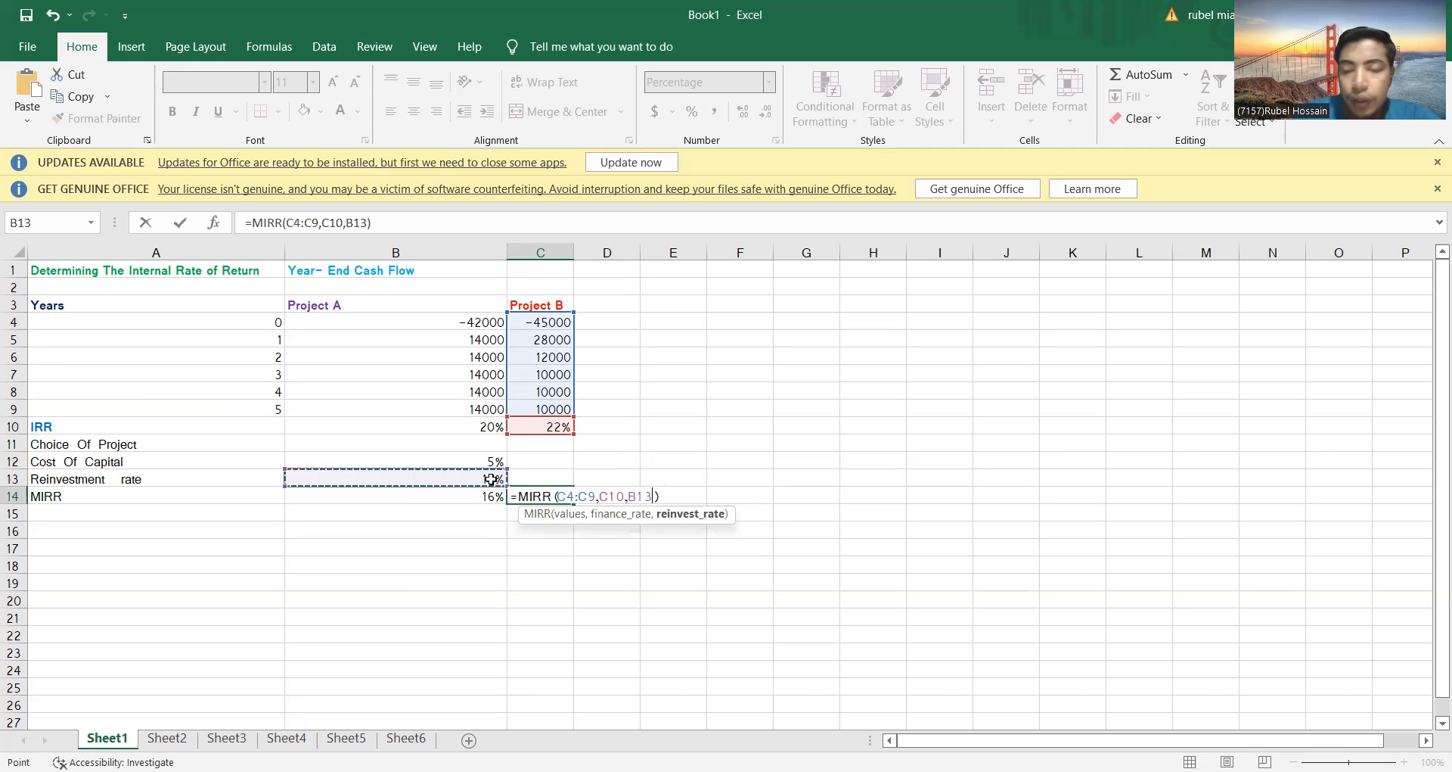
key(Return)
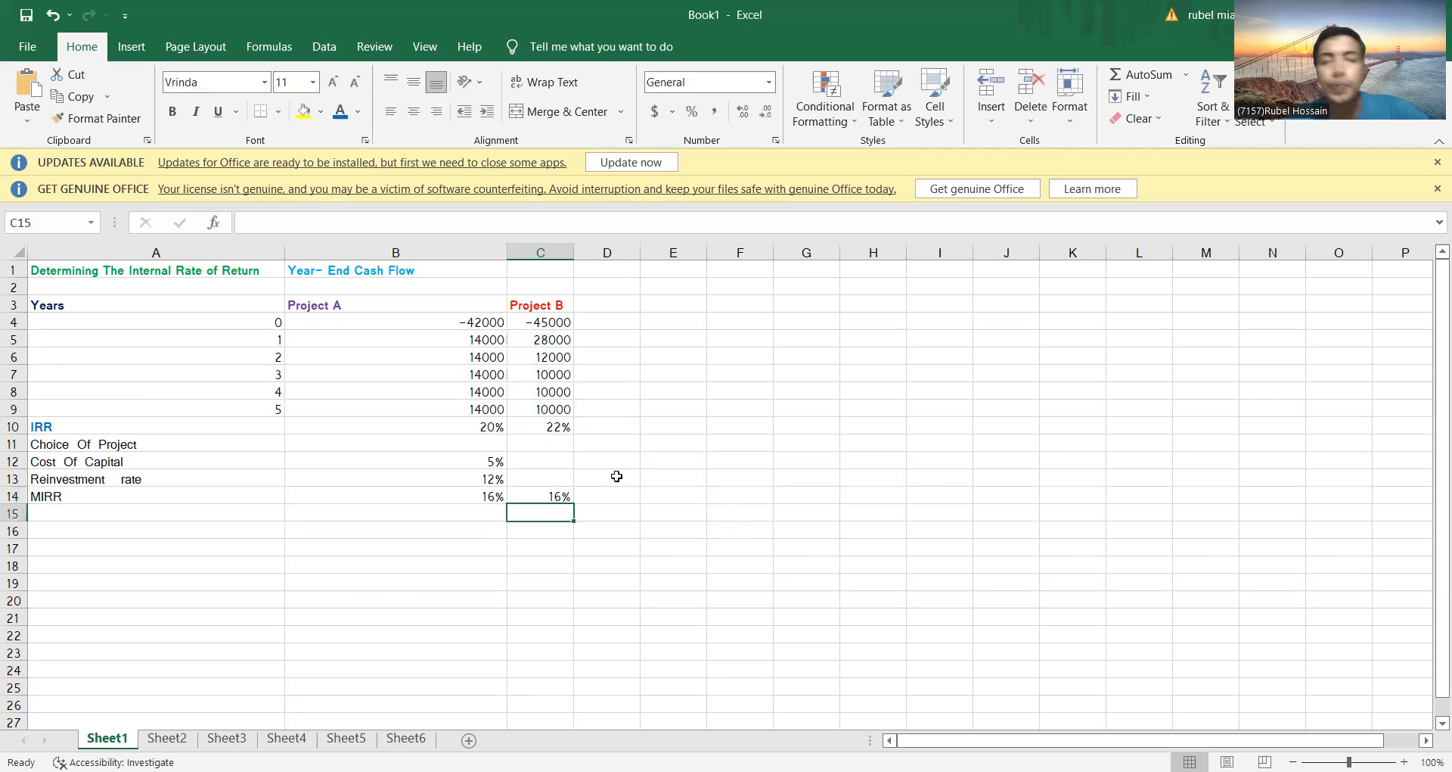